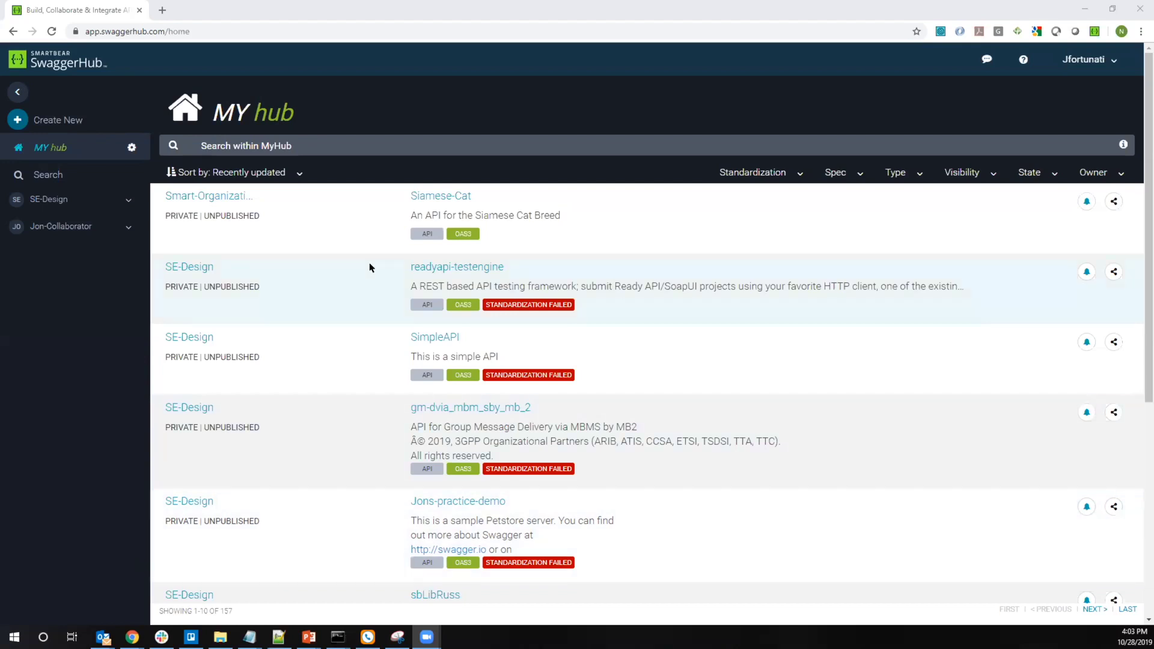
Open the Petstore practice demo API, version 1.0.5, in a new browser tab and bring its definition into view
right_click(481, 502)
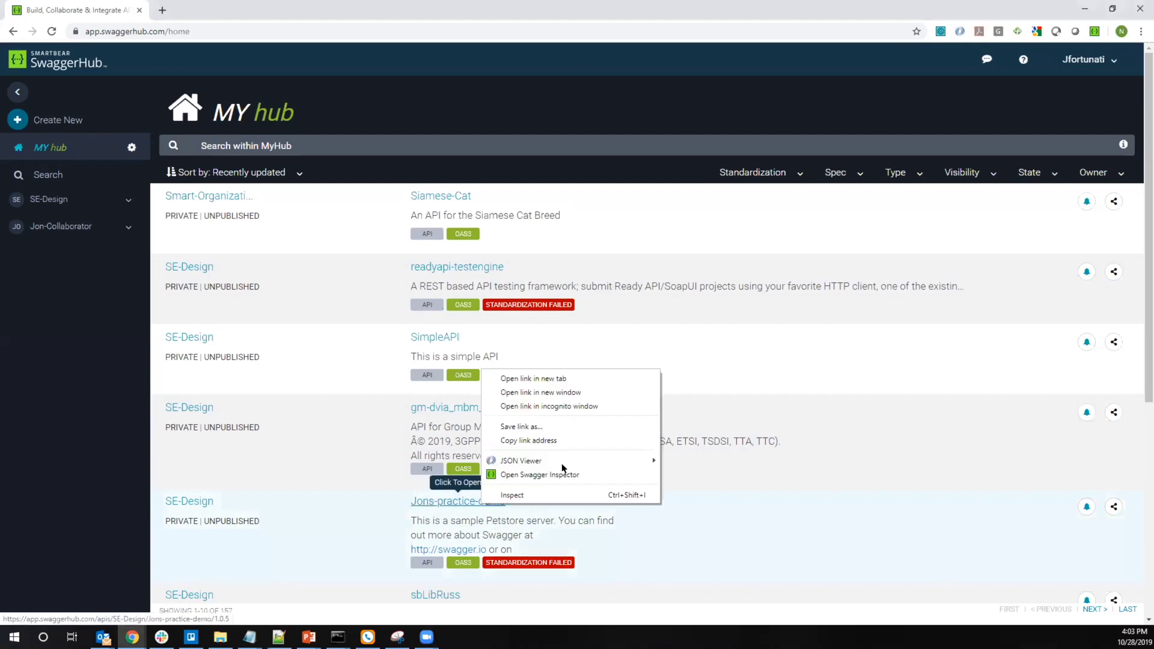
left_click(581, 378)
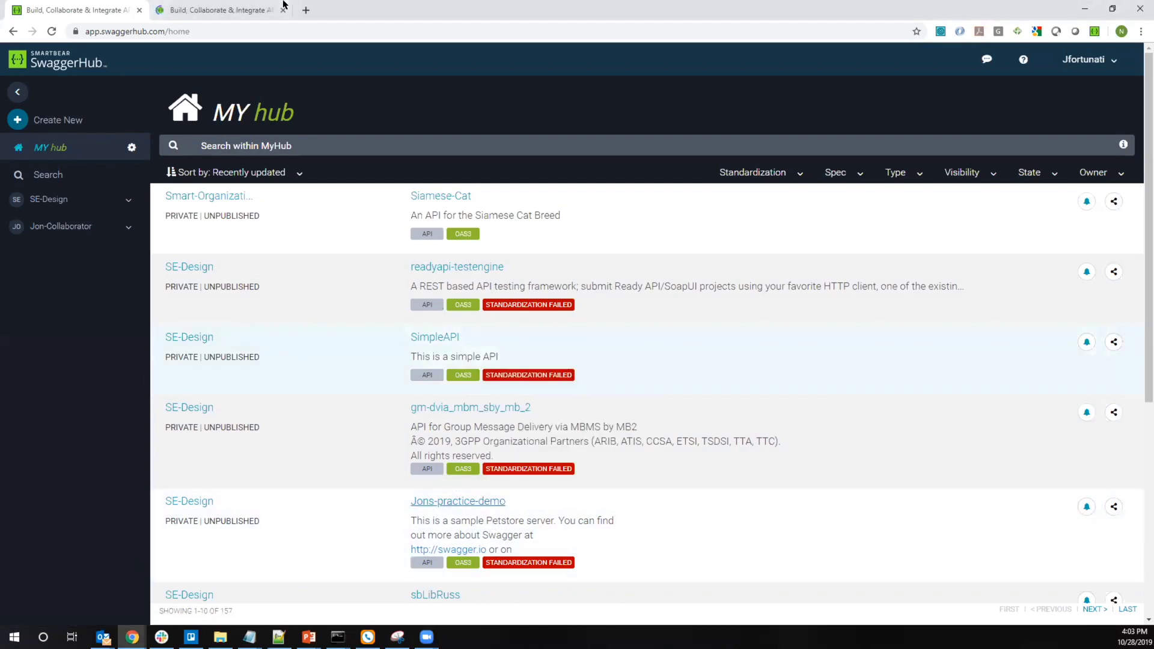
left_click(285, 3)
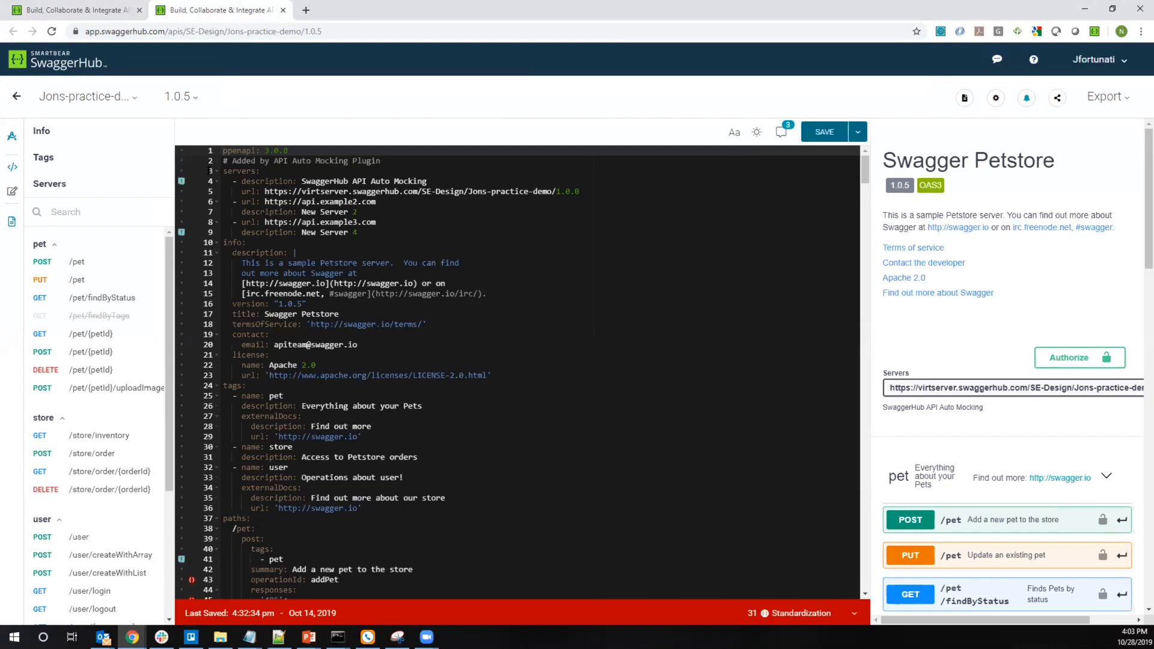
Return to the hub's API list and open the members page in the SE-Design organization's settings
left_click(60, 8)
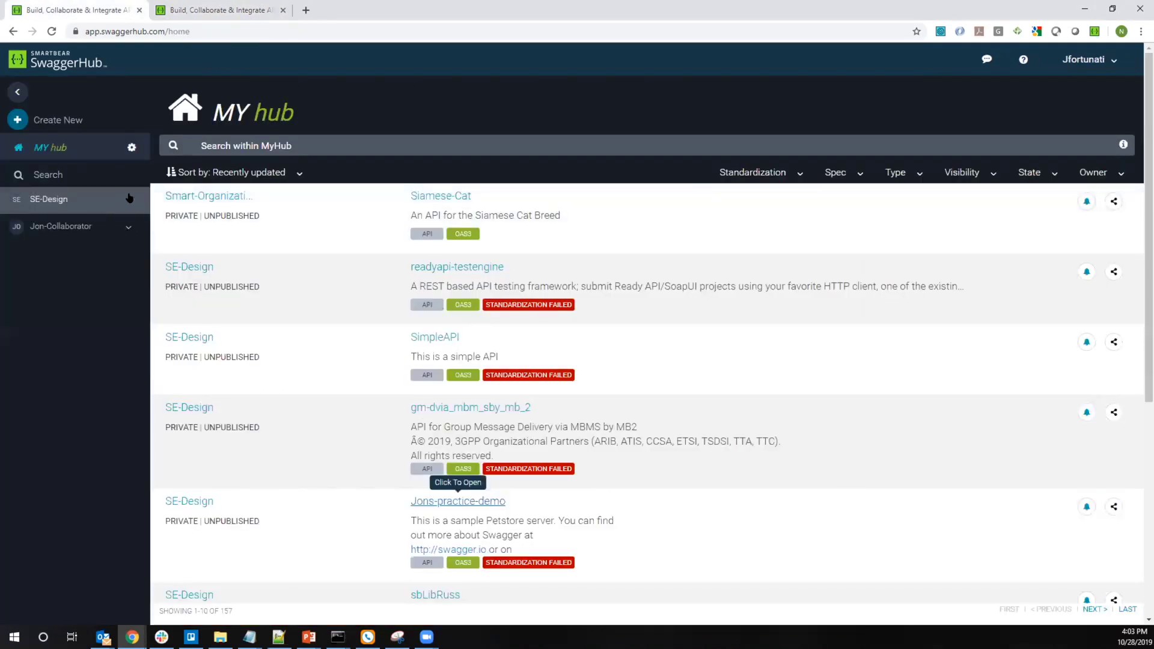
left_click(129, 199)
left_click(109, 200)
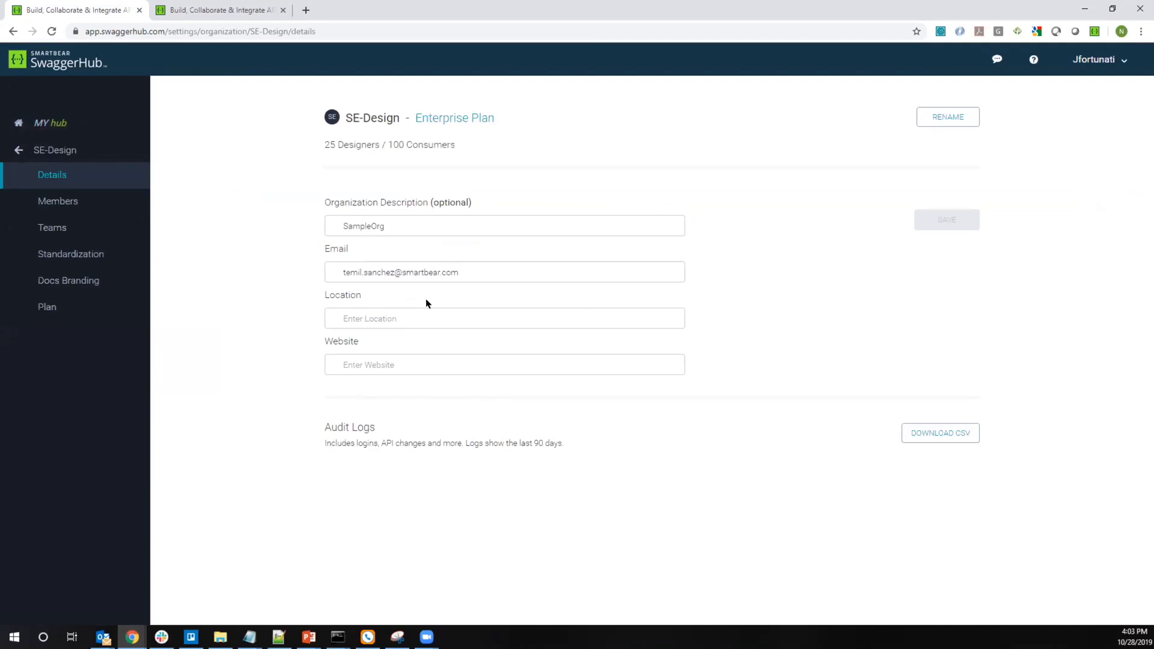
left_click(78, 202)
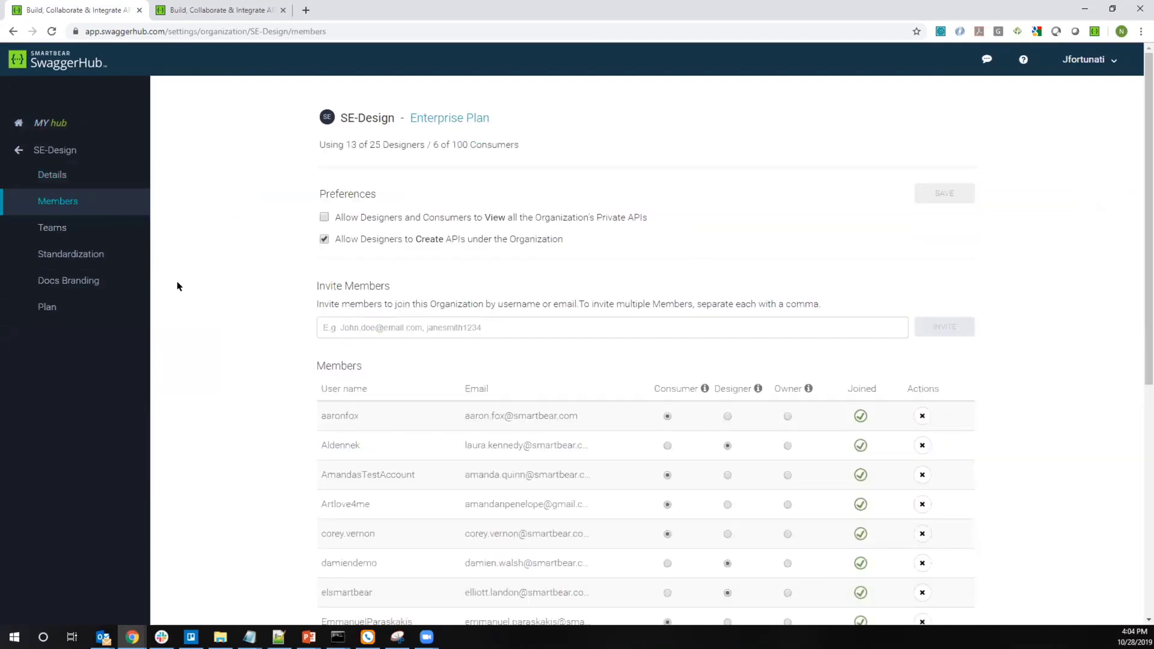
Go back to the SE-Design organization's API list and look through its entries
left_click(17, 150)
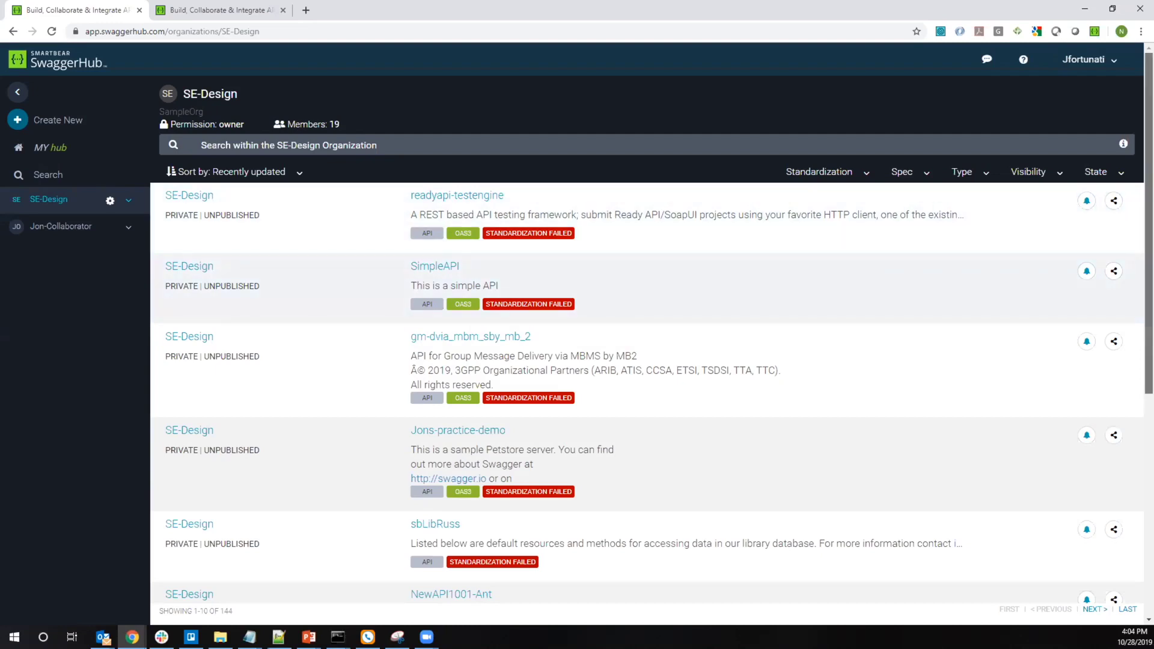
scroll(653, 328, "down", 6)
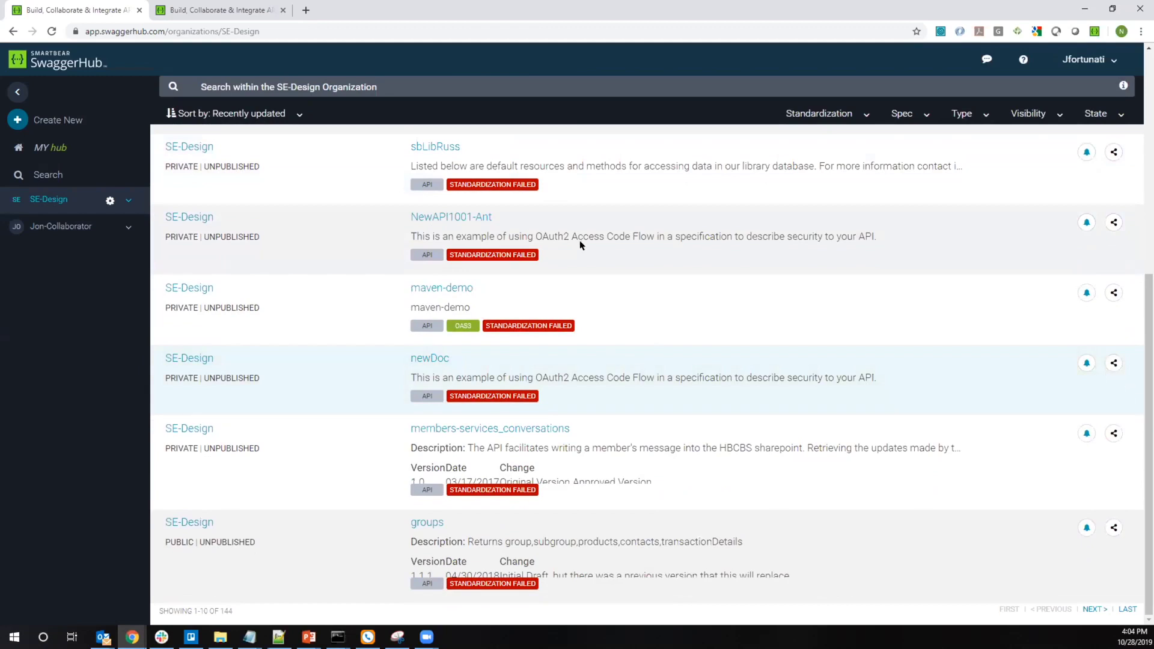
scroll(781, 380, "up", 6)
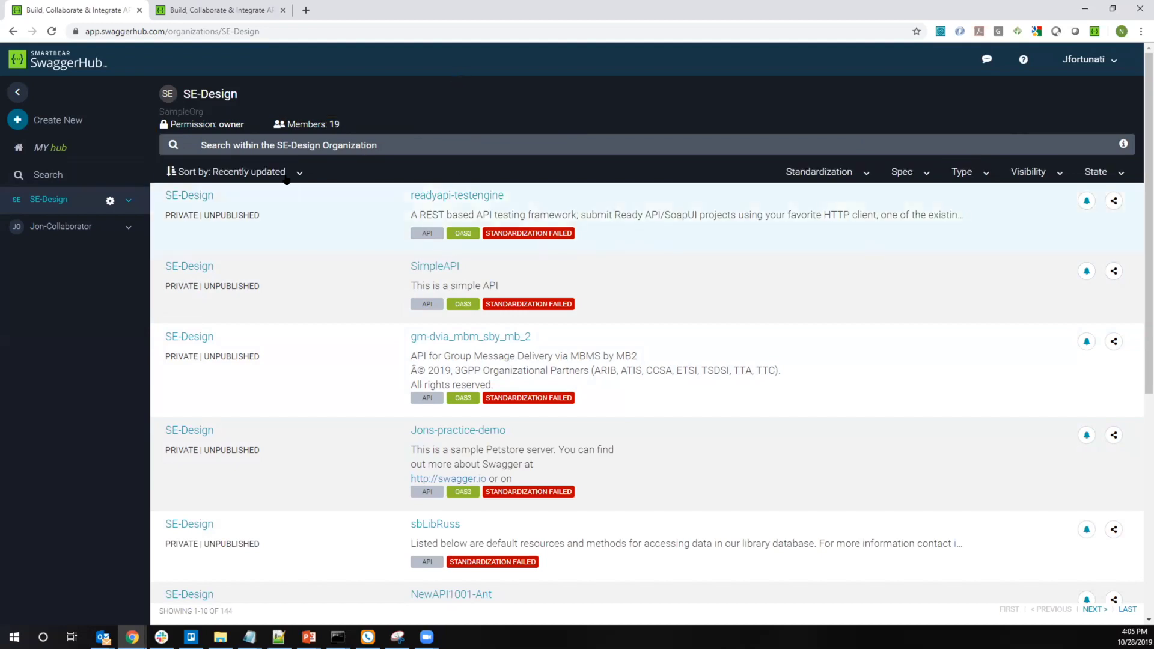
Check the list's sort options, keeping Recently updated selected, and look at the Spec filter
left_click(286, 174)
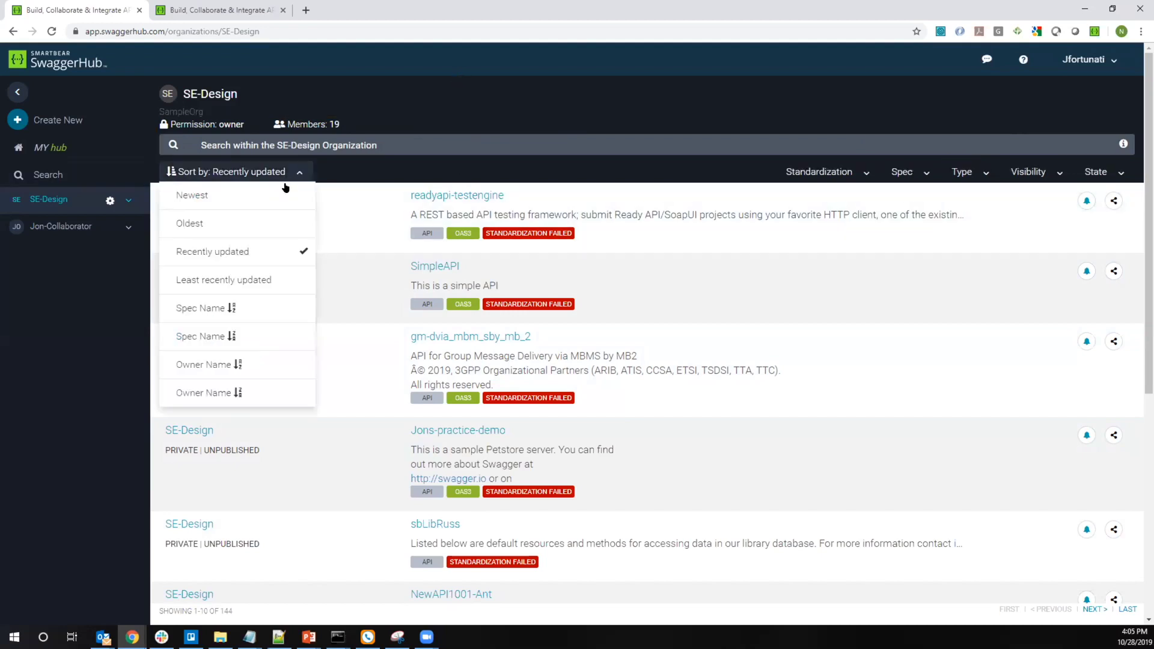
left_click(285, 244)
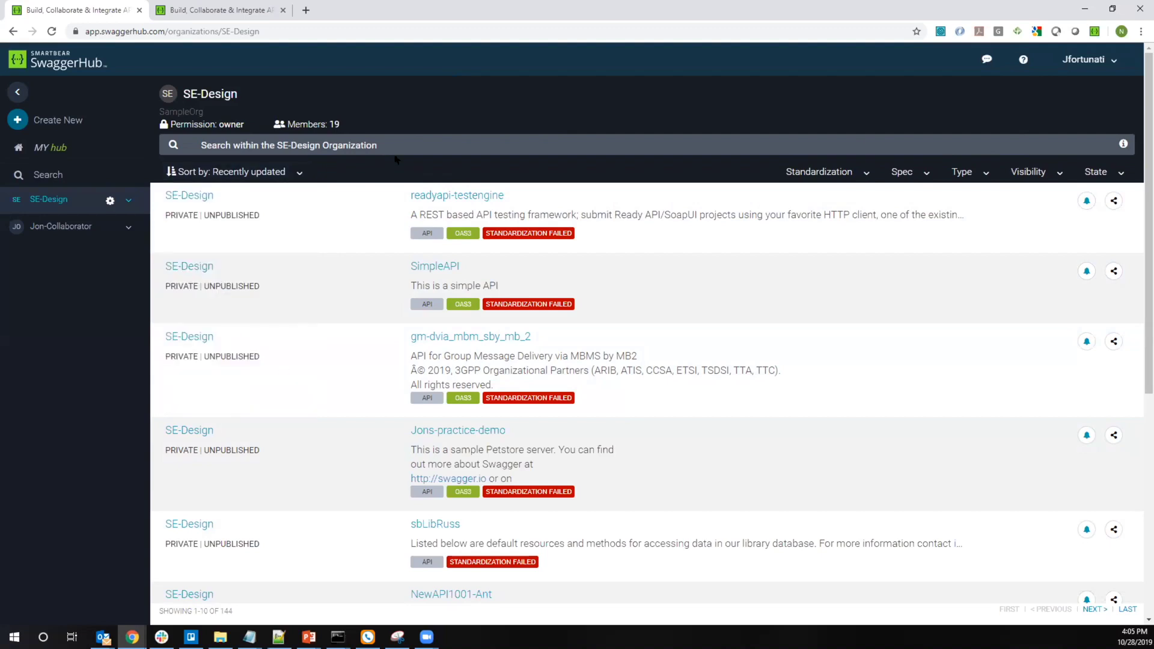
left_click(930, 176)
left_click(912, 176)
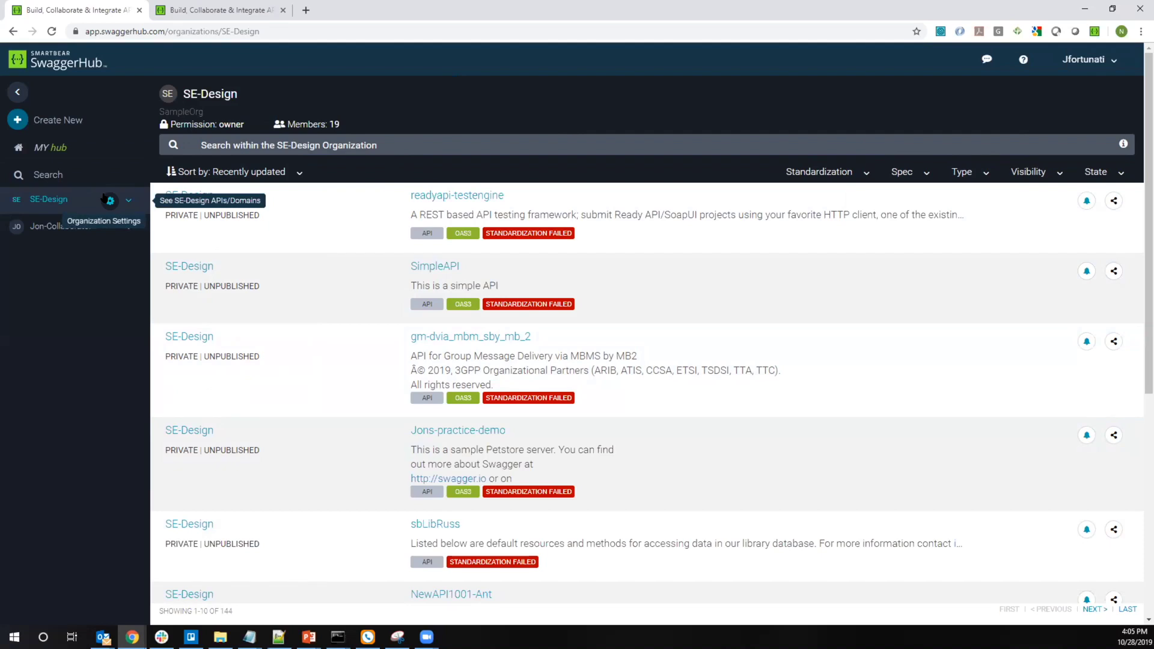
Expand the SE-Design organization to show its projects
left_click(129, 200)
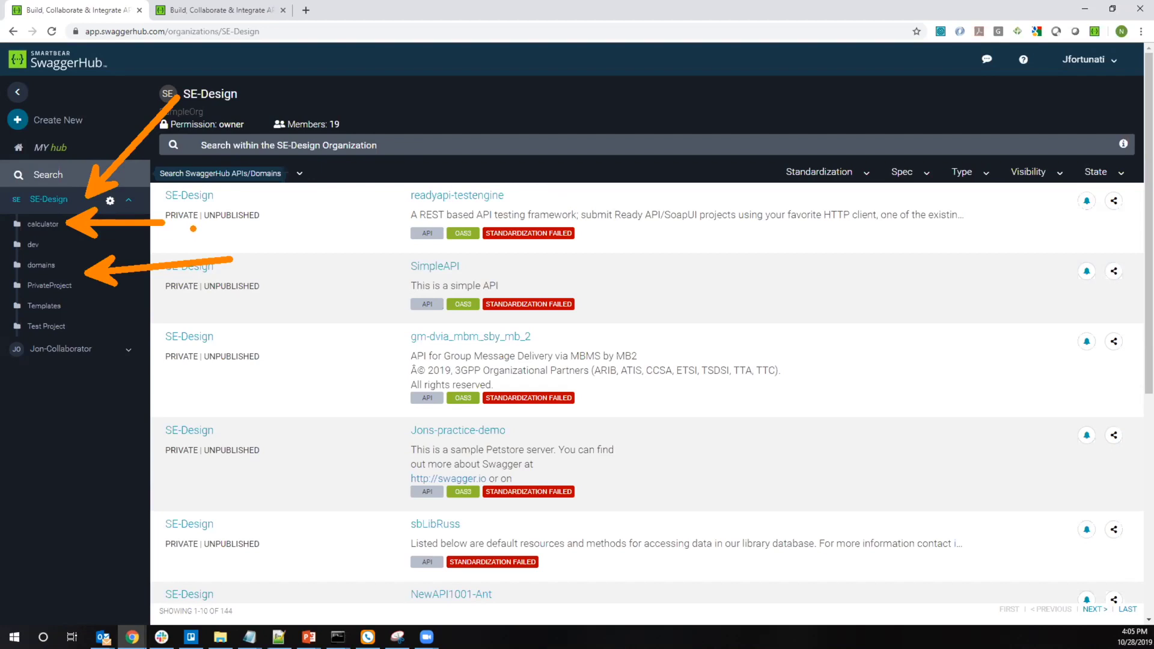
key("Escape")
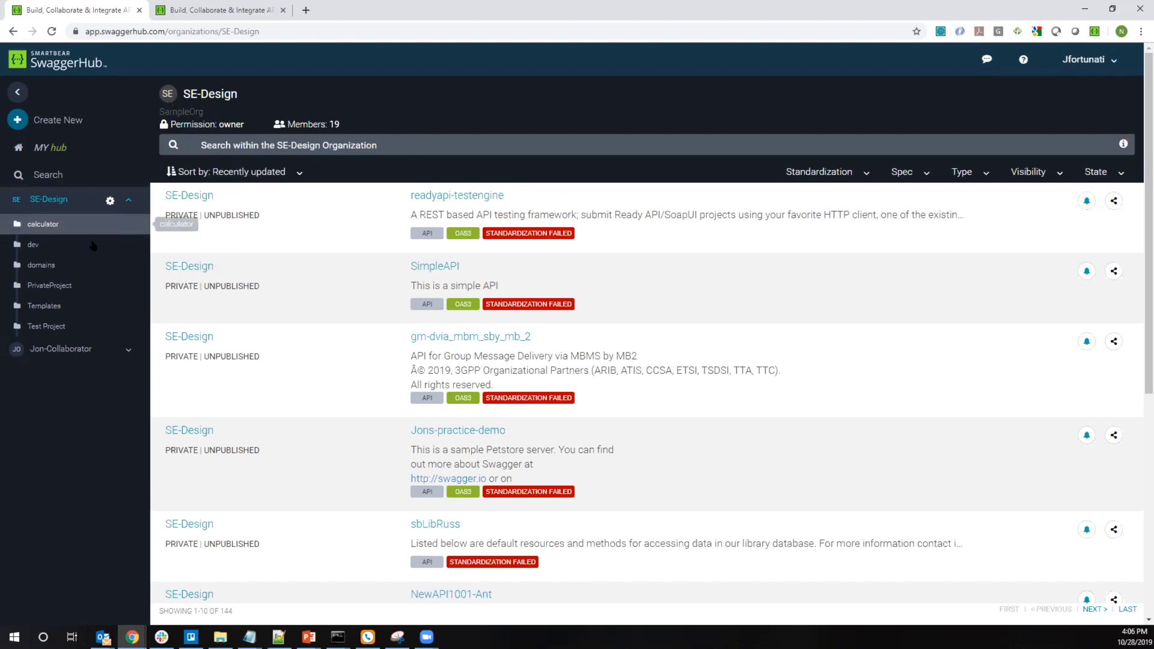
Review the consumer, designer and owner roles of the SE-Design organization's members, and view its teams
left_click(107, 201)
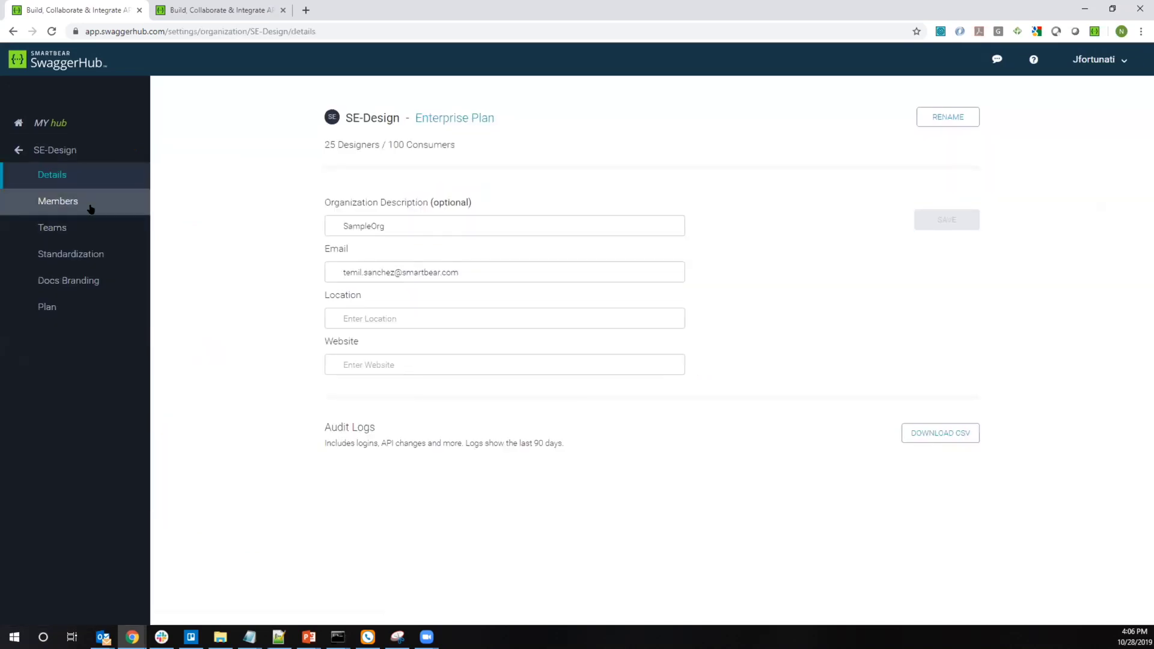
left_click(95, 203)
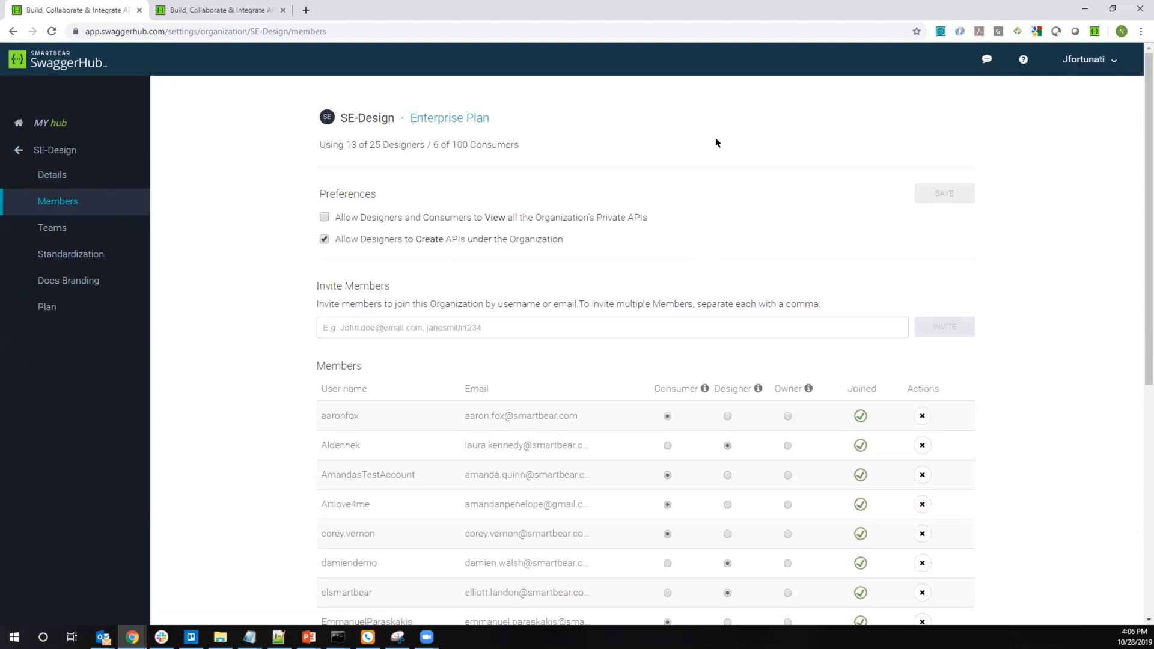
scroll(716, 143, "down", 4)
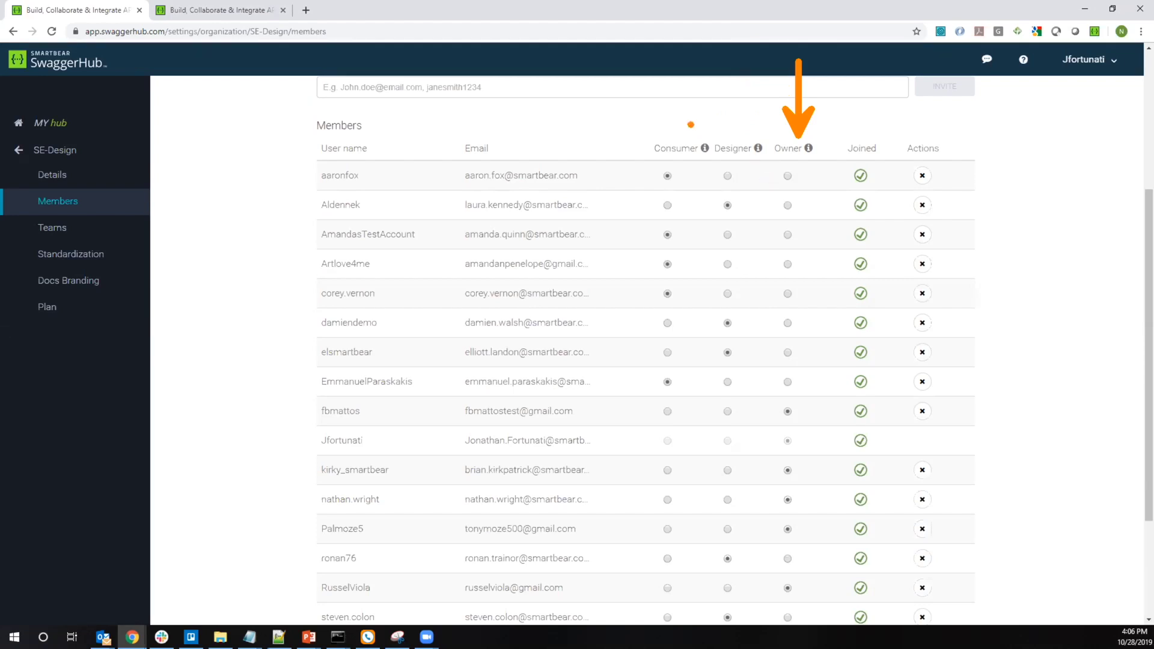
left_click(53, 229)
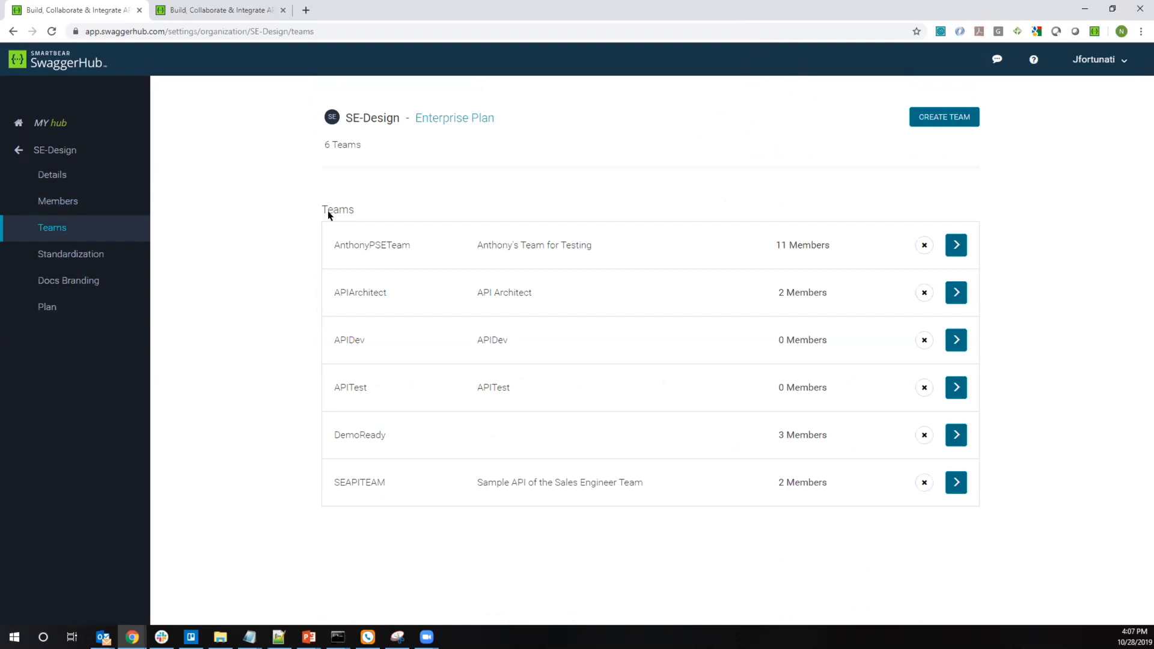
Return from the teams settings to the SE-Design API list and expand the organization's project folders
left_click(42, 153)
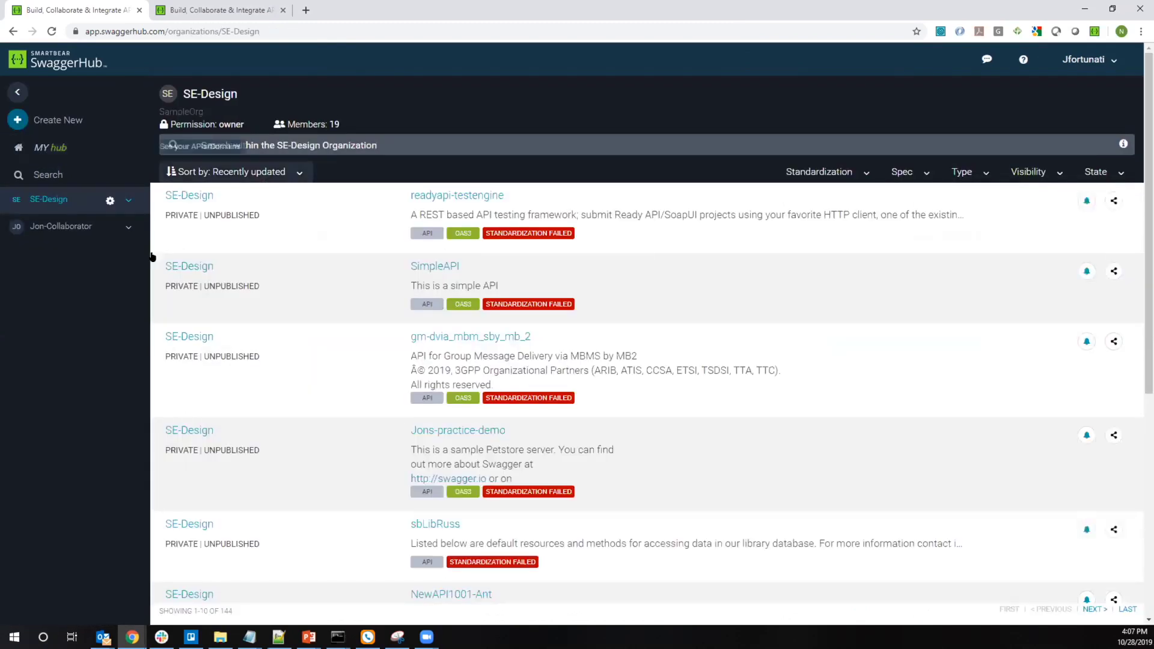
left_click(128, 200)
left_click(77, 260)
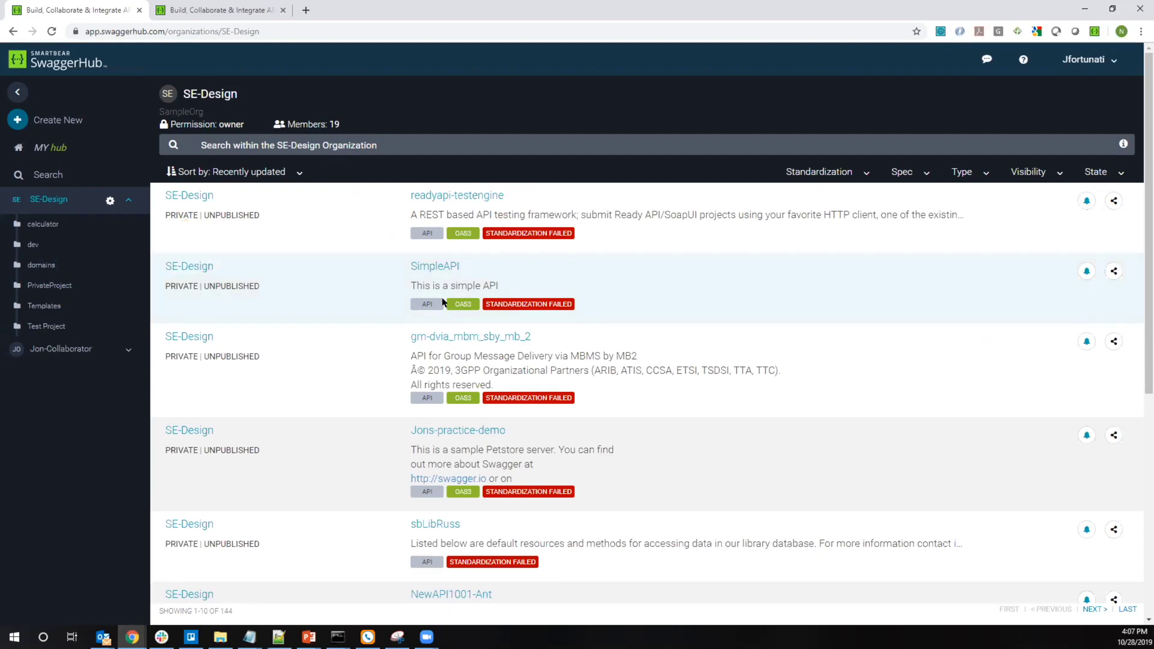
Open the Petstore practice demo API from the SE-Design list in another browser tab and switch to it
right_click(470, 432)
left_click(499, 443)
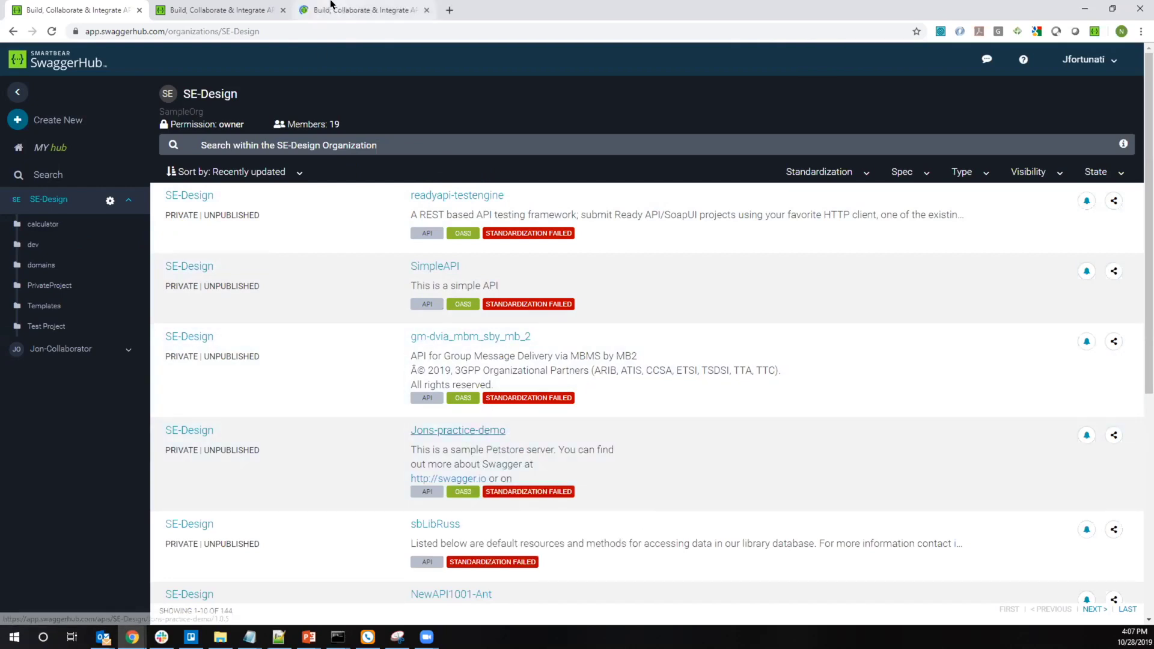
left_click(331, 7)
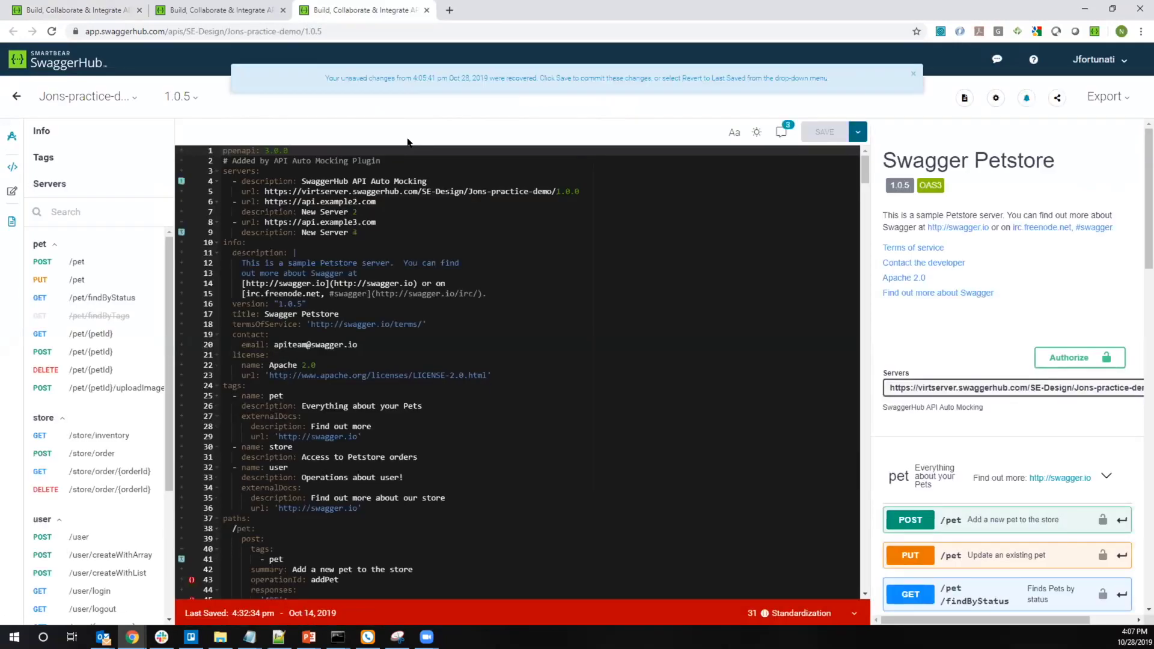
Examine the visibility and publication status of the practice API's versions, and close the version list
left_click(188, 98)
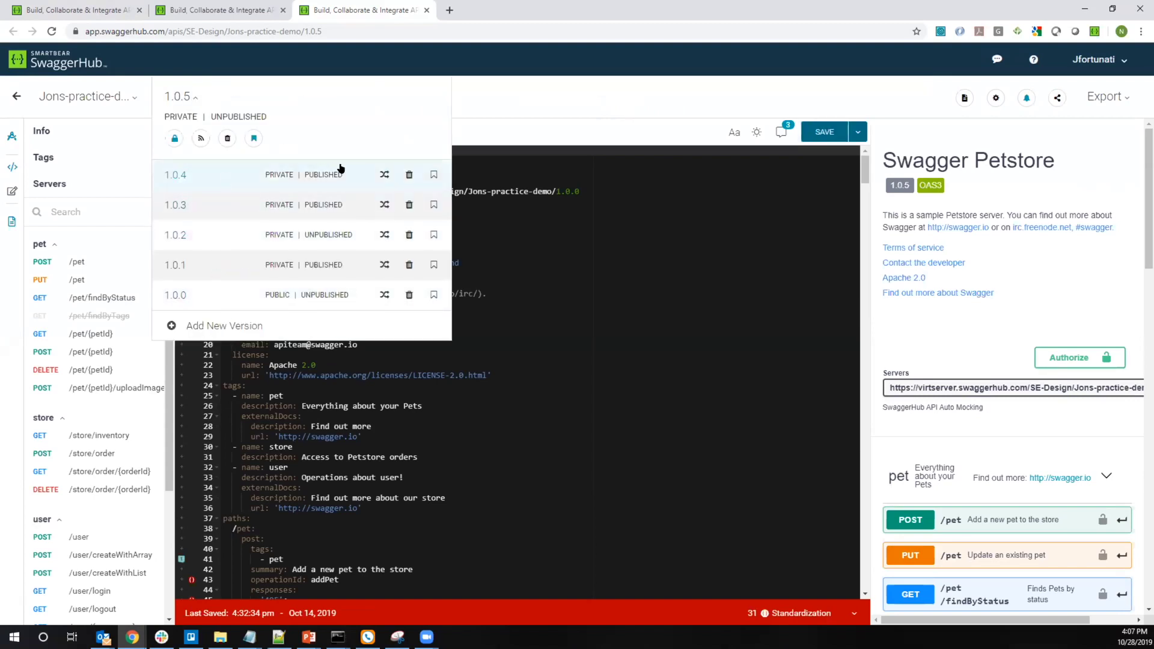
key("ctrl+2")
left_click_drag(345, 164, 393, 78)
left_click_drag(277, 160, 312, 86)
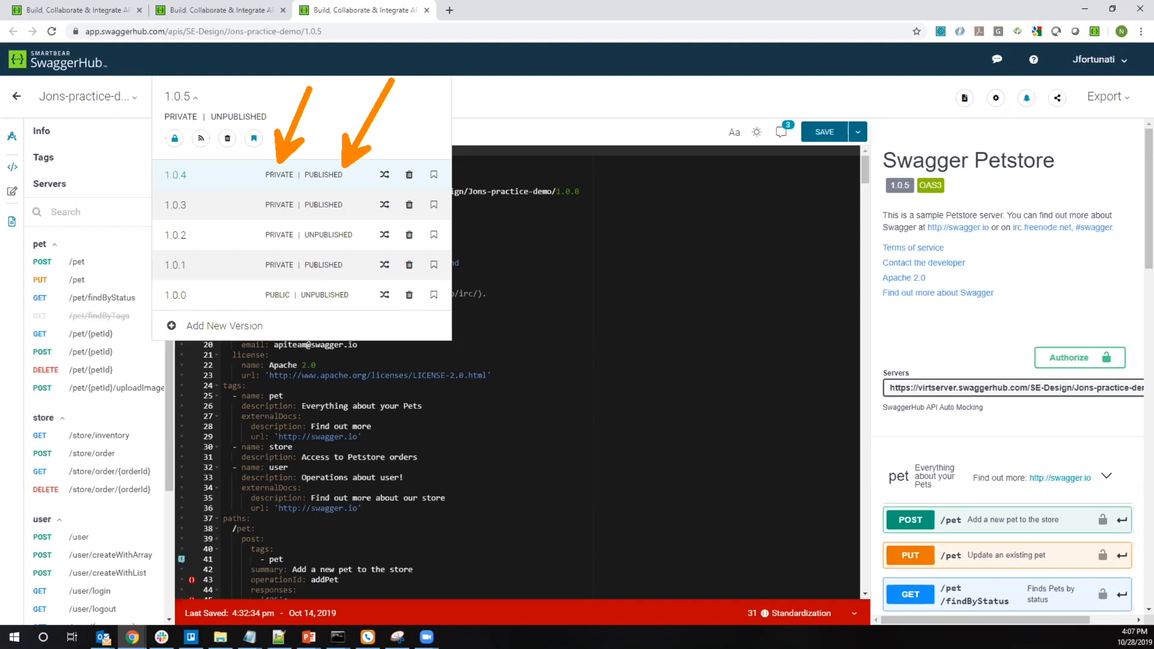
left_click(944, 45)
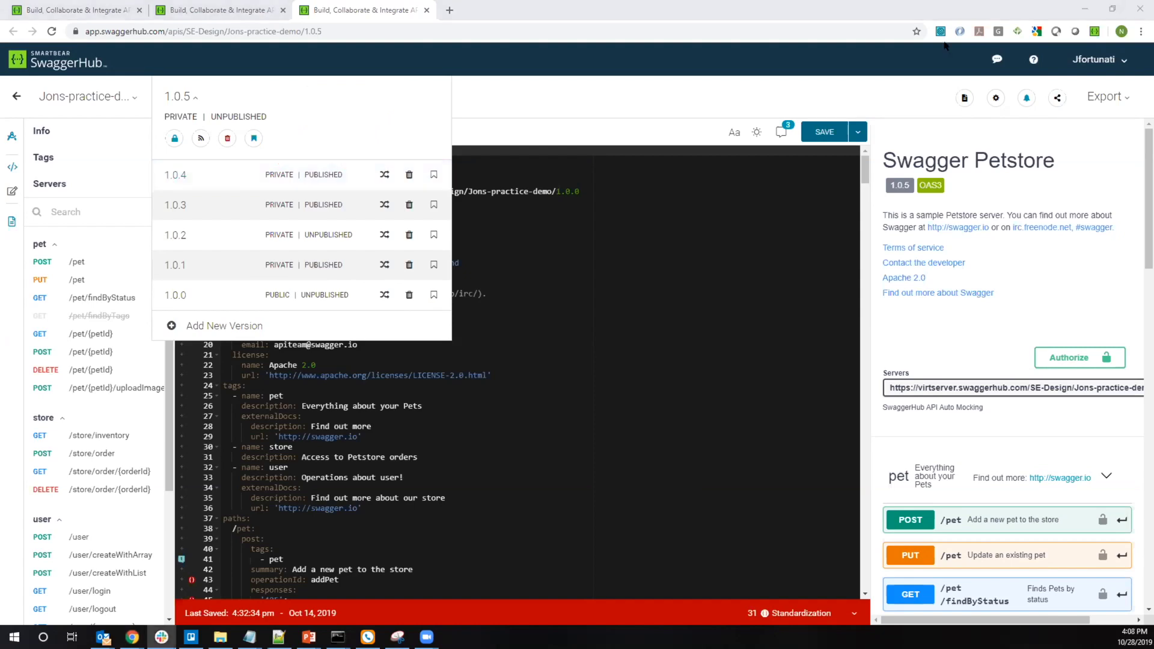
left_click(783, 99)
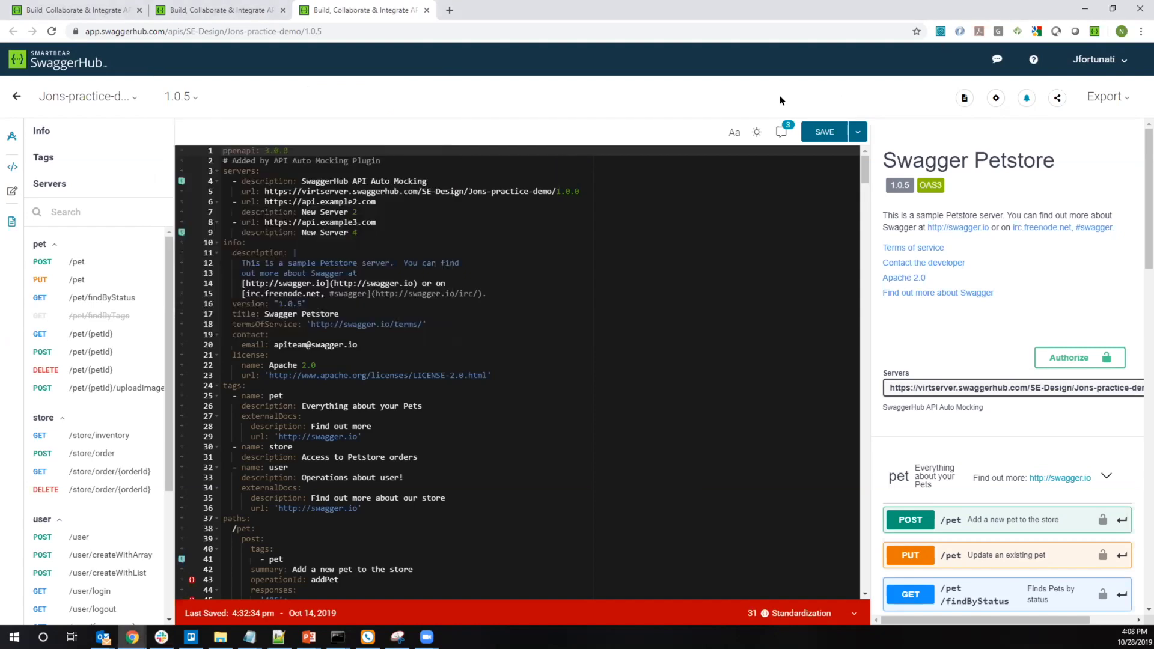
Review the practice API's sharing link and its user and team collaboration permissions, leaving them unsaved
left_click(1055, 99)
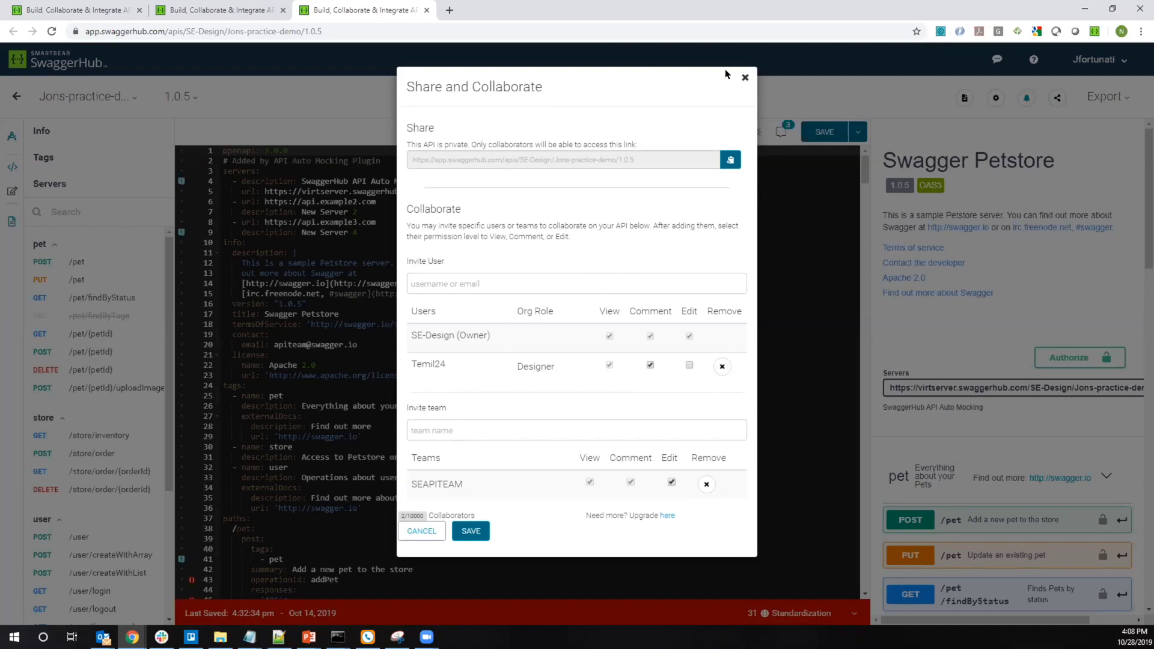
left_click(746, 76)
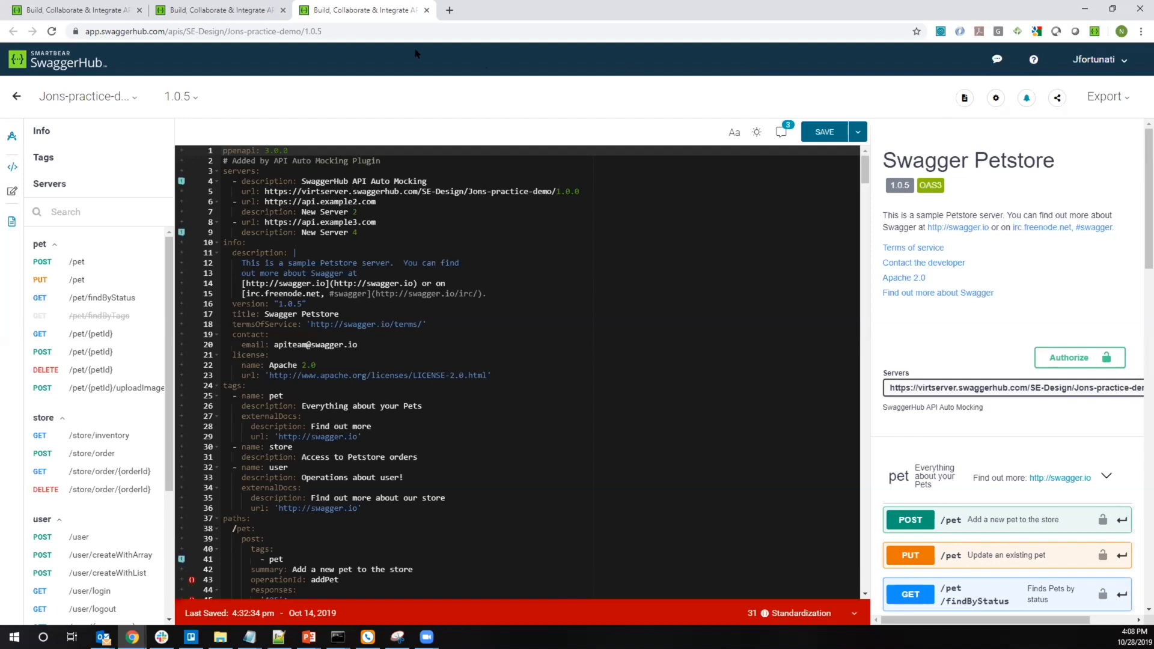
Open the SE-Design organization's standardization settings and review the publishing requirement and the API info, operation and model rules
left_click(216, 6)
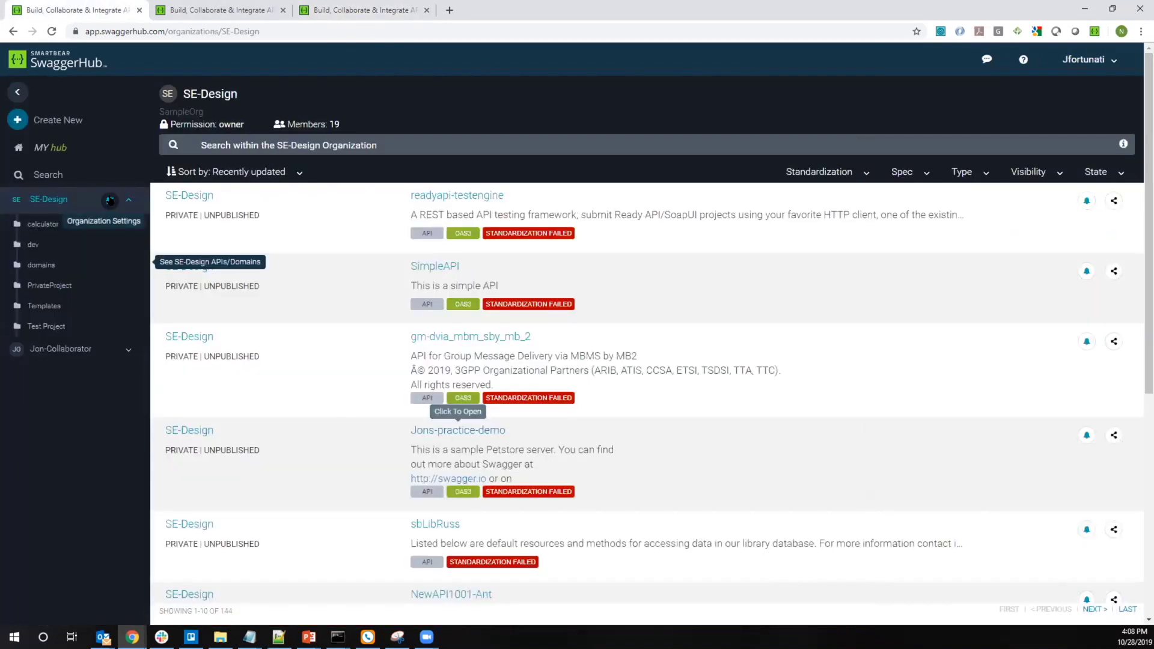
left_click(110, 201)
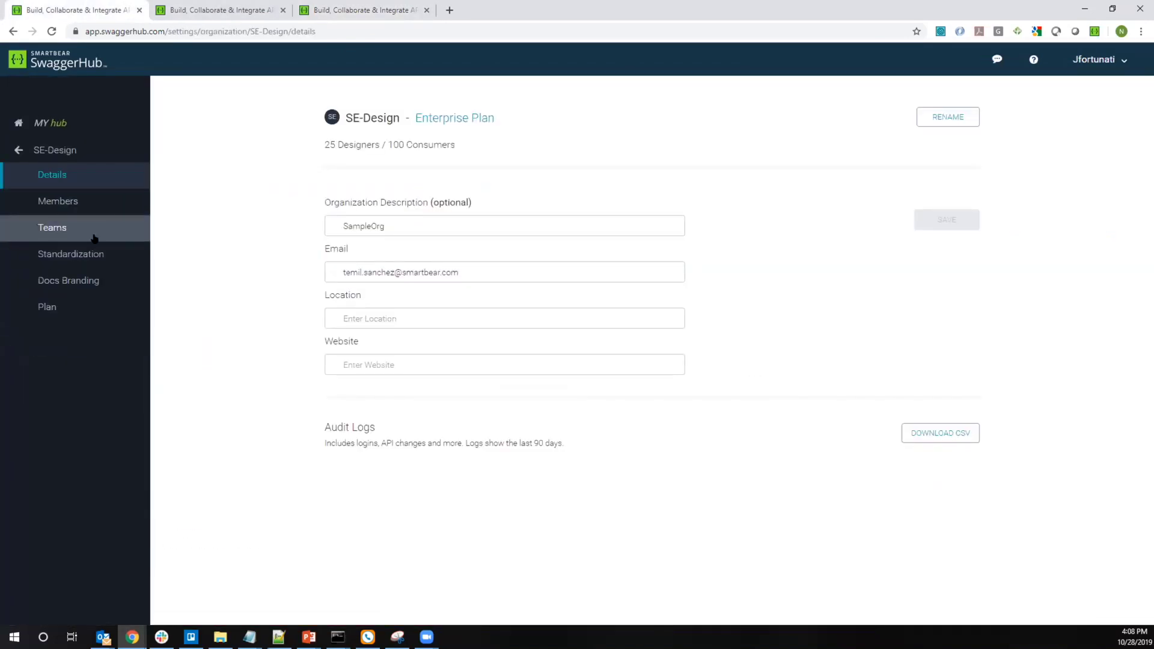
left_click(93, 255)
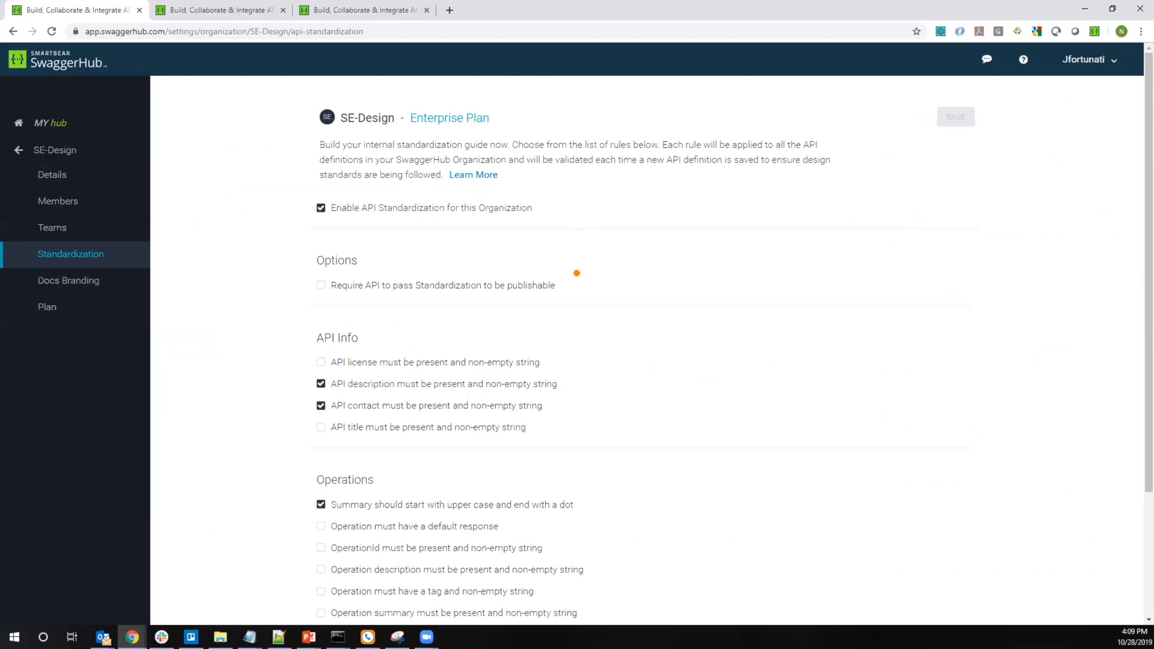
left_click_drag(568, 290, 682, 246)
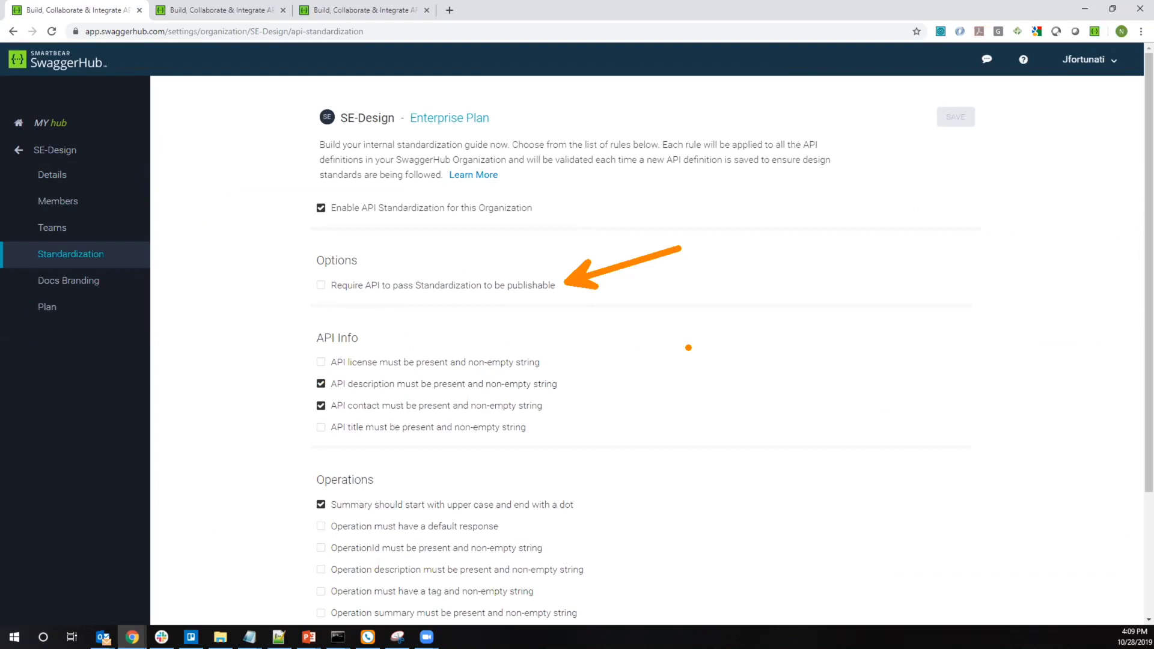
key("Escape")
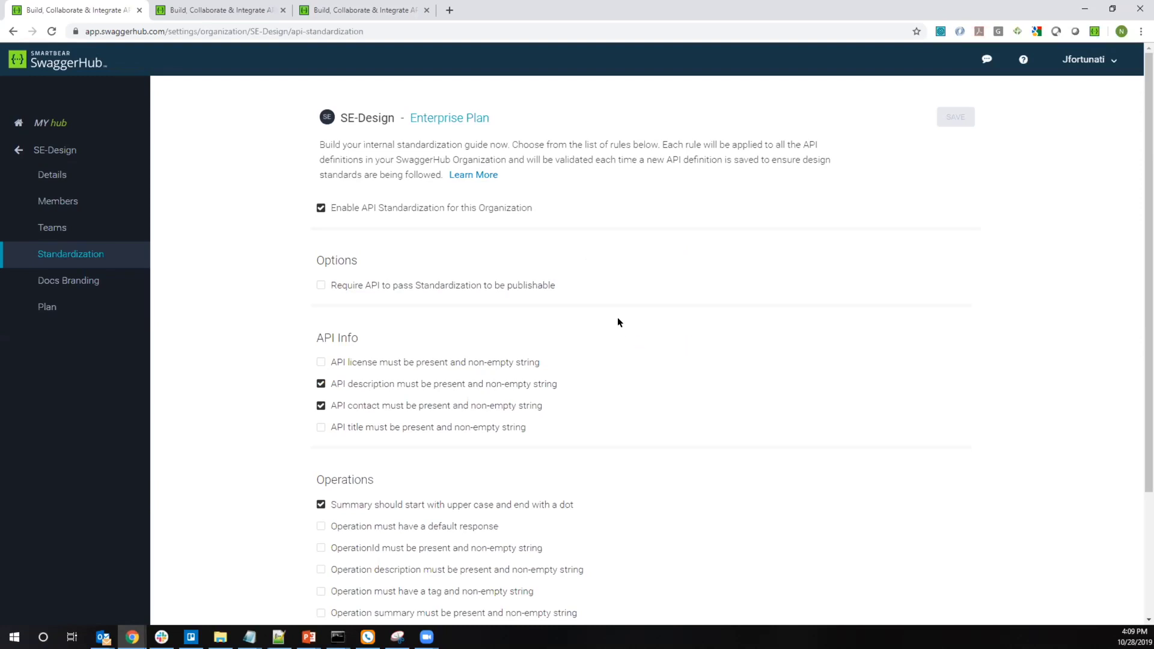
scroll(619, 322, "down", 3)
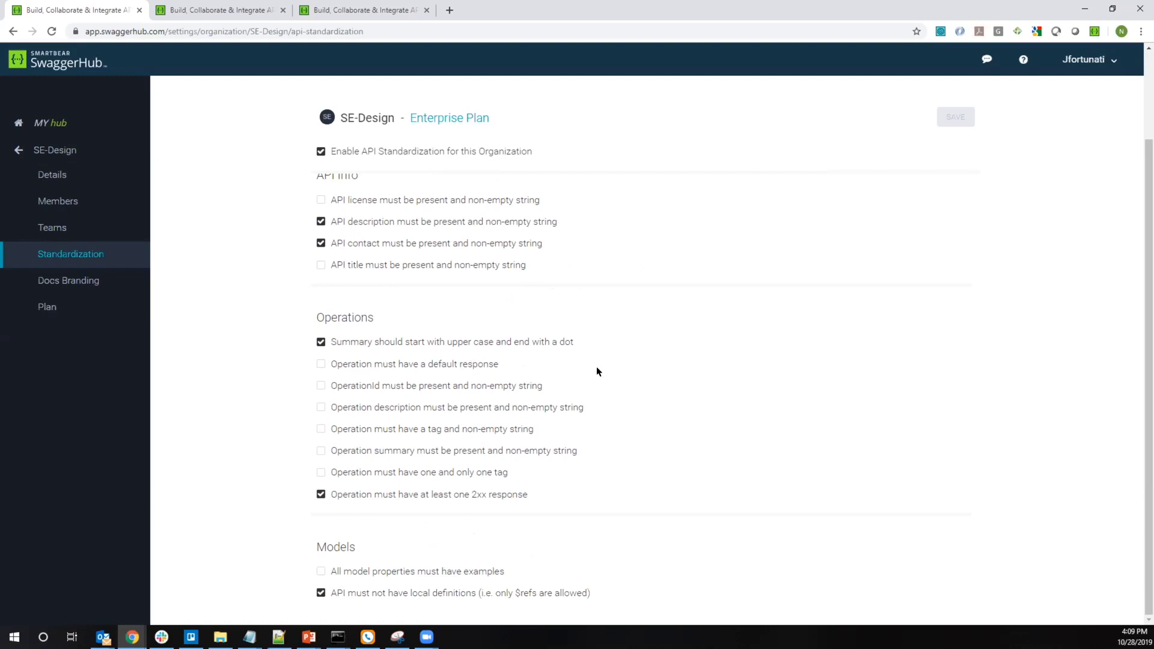
left_click_drag(595, 406, 714, 374)
Return to the Petstore practice API to list its standardization errors and review its share and collaboration permissions without changing them
left_click(222, 6)
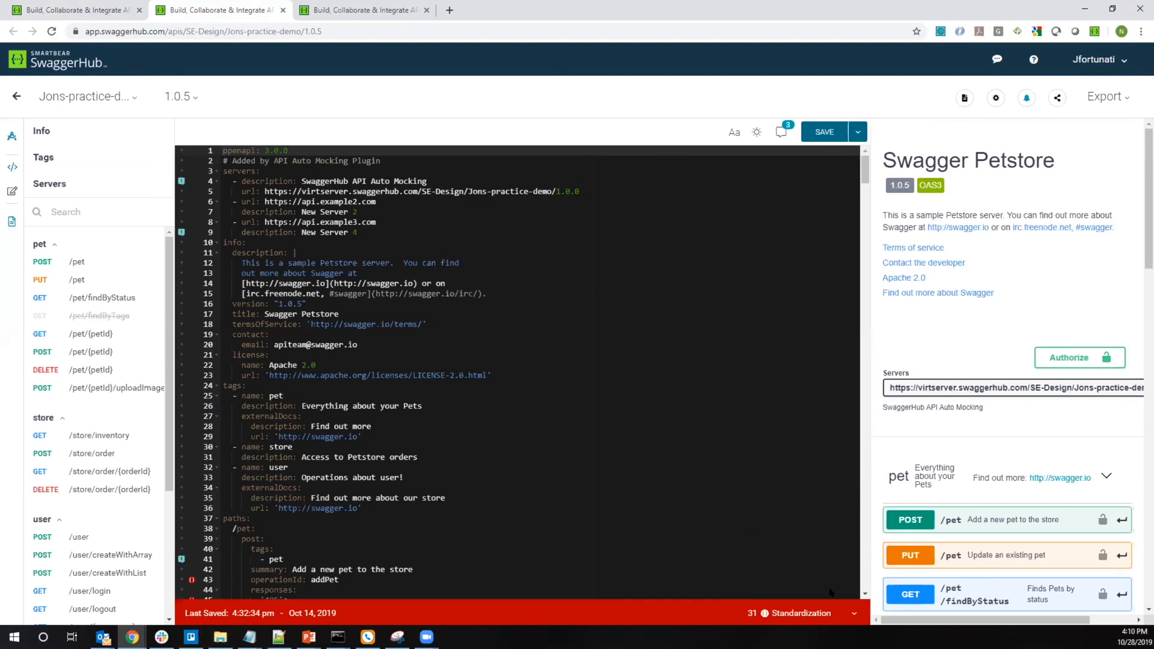
left_click(689, 612)
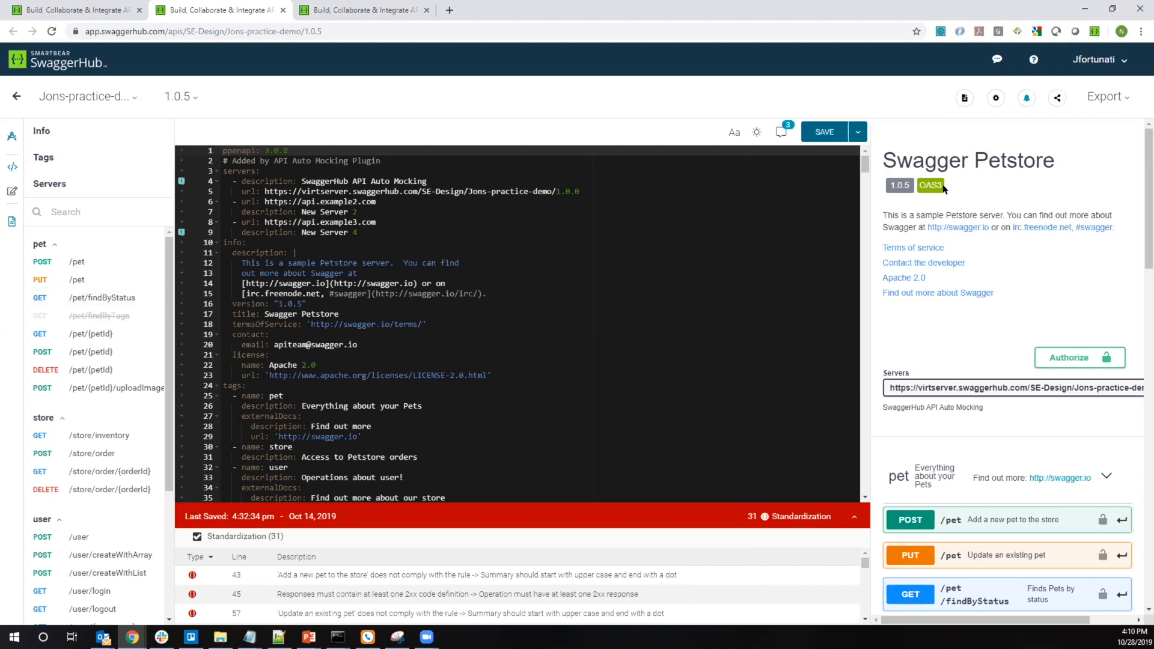
left_click(1061, 95)
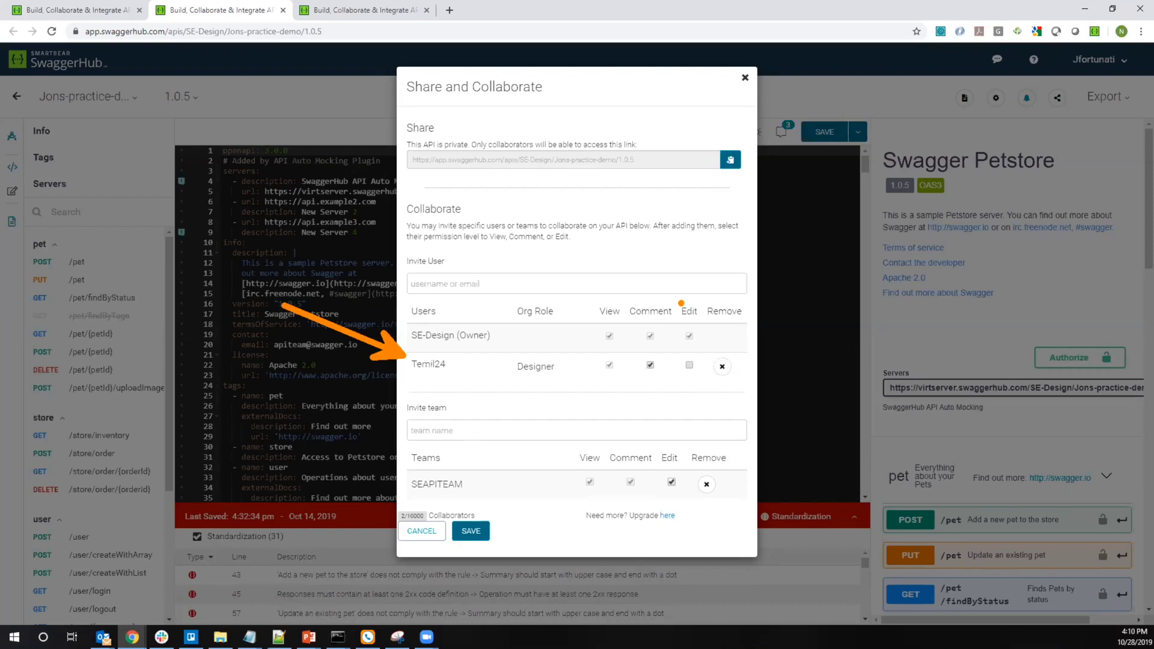
left_click(745, 78)
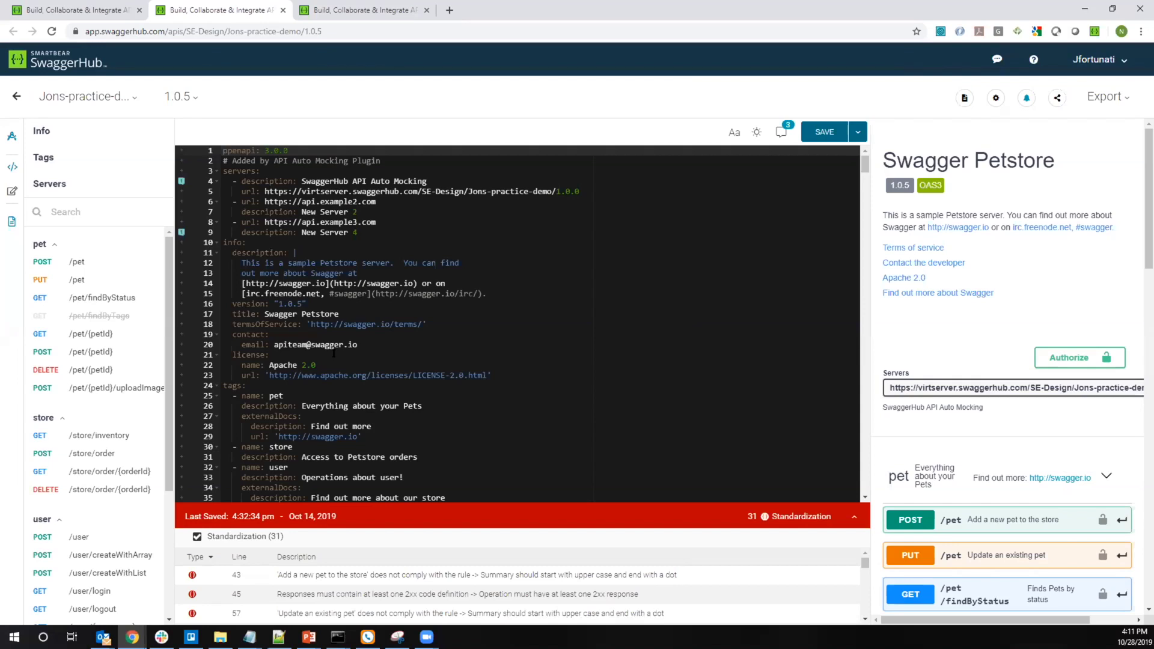
Open the comments beside the API definition from the line 9 marker and expand the open comment on line 4
left_click(495, 363)
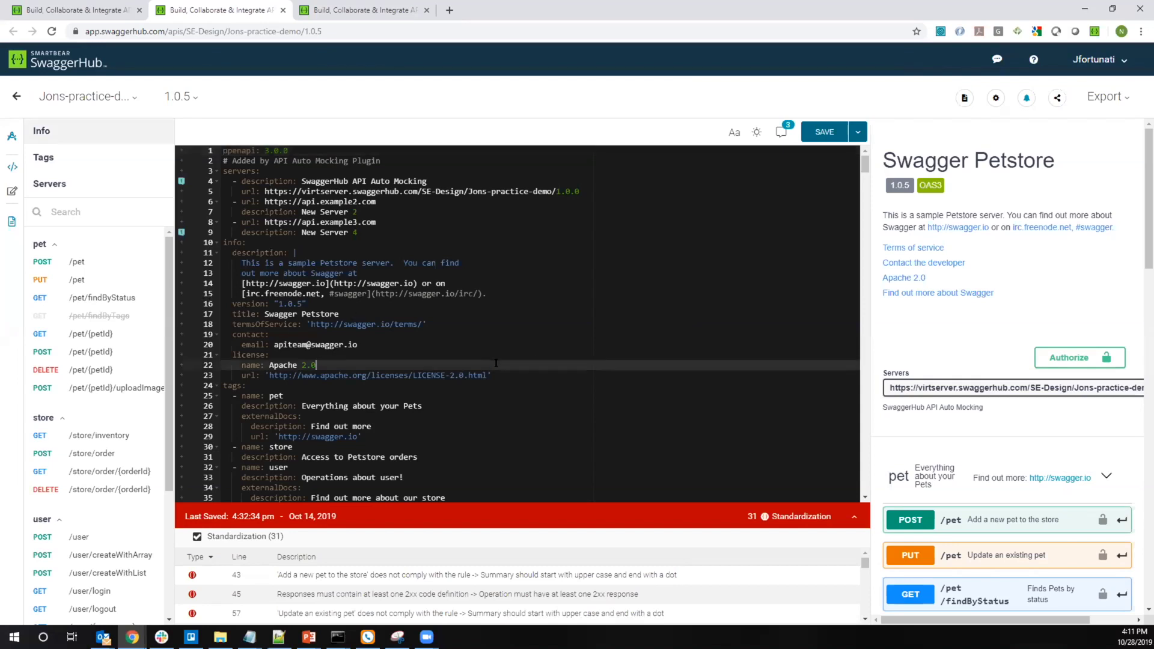
left_click(496, 371)
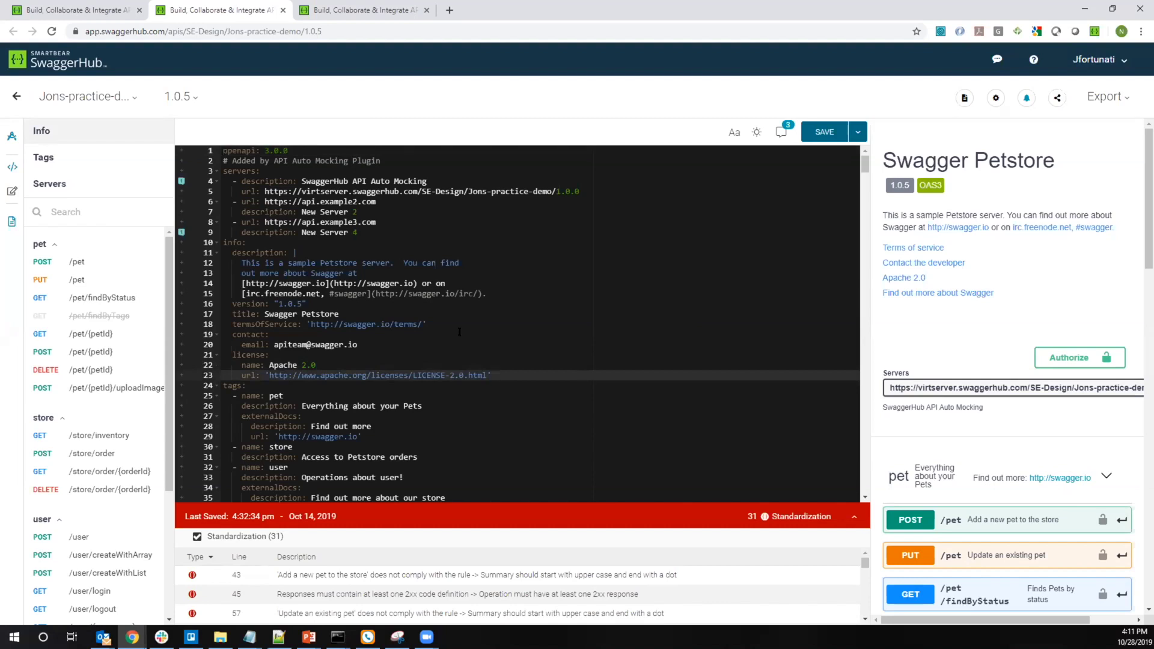
scroll(459, 332, "down", 1)
left_click(359, 237)
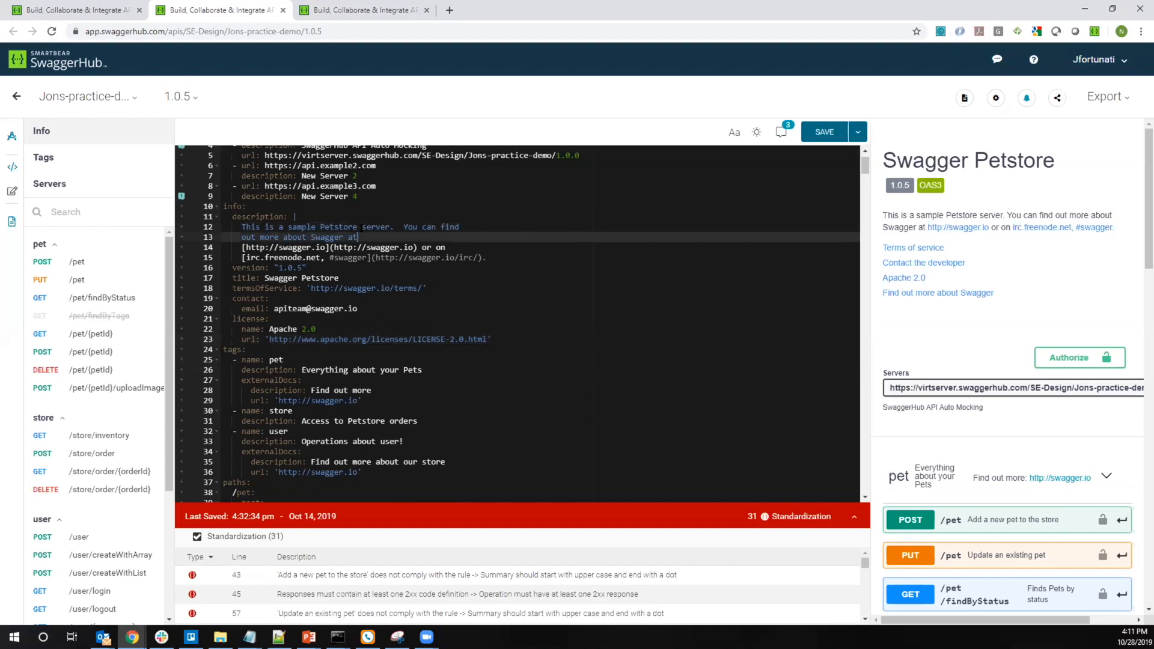
left_click(181, 197)
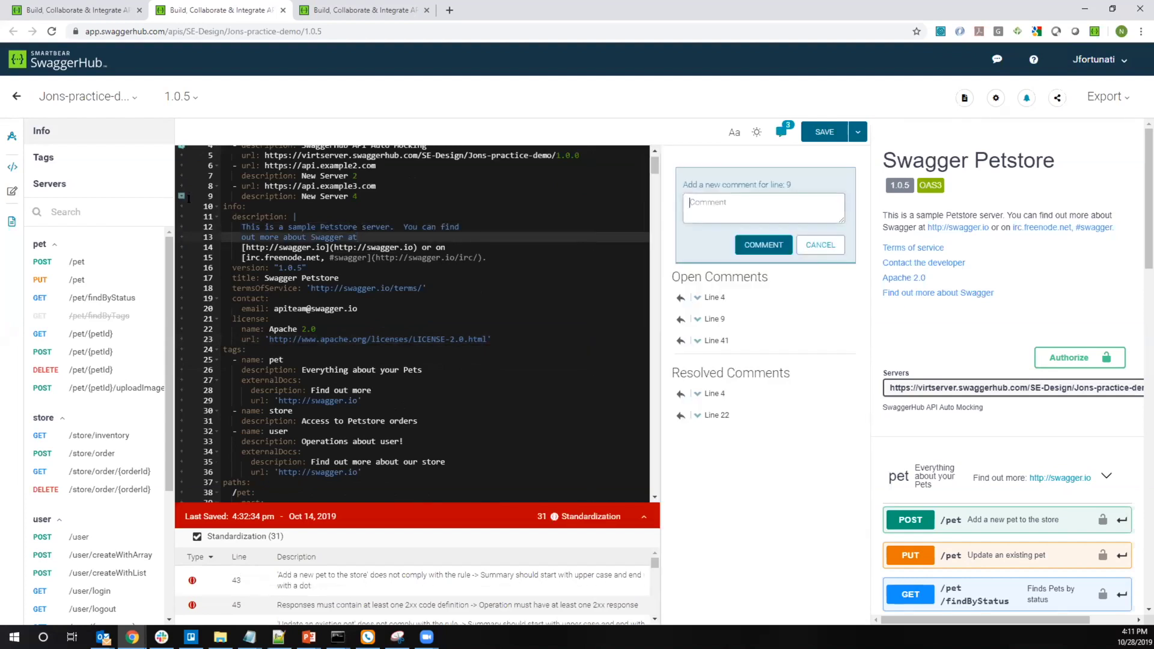
left_click(688, 300)
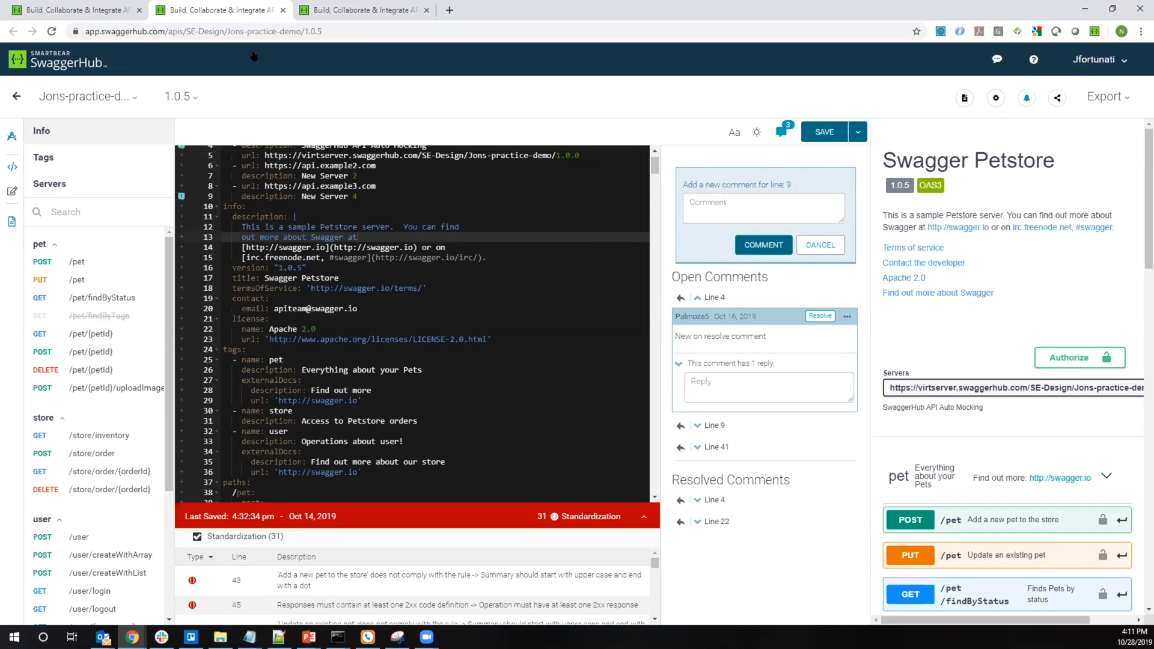
Review the practice API's integrations and the integration types available to add, and close the integration dialogs without adding one
left_click(179, 97)
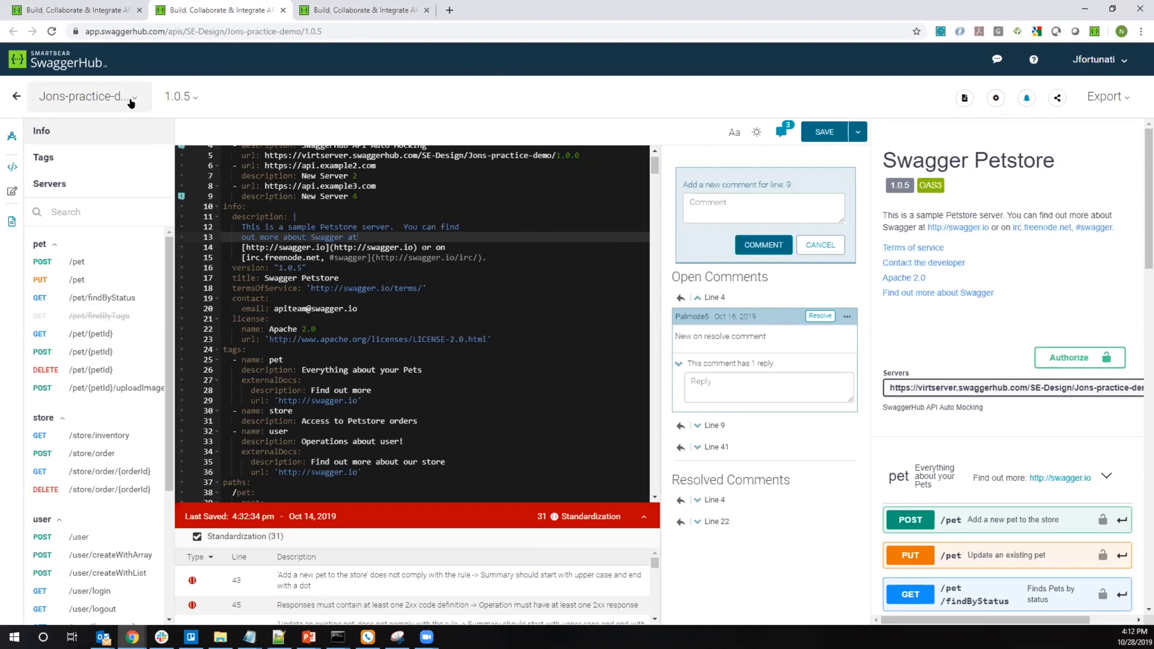
left_click(130, 103)
left_click(82, 175)
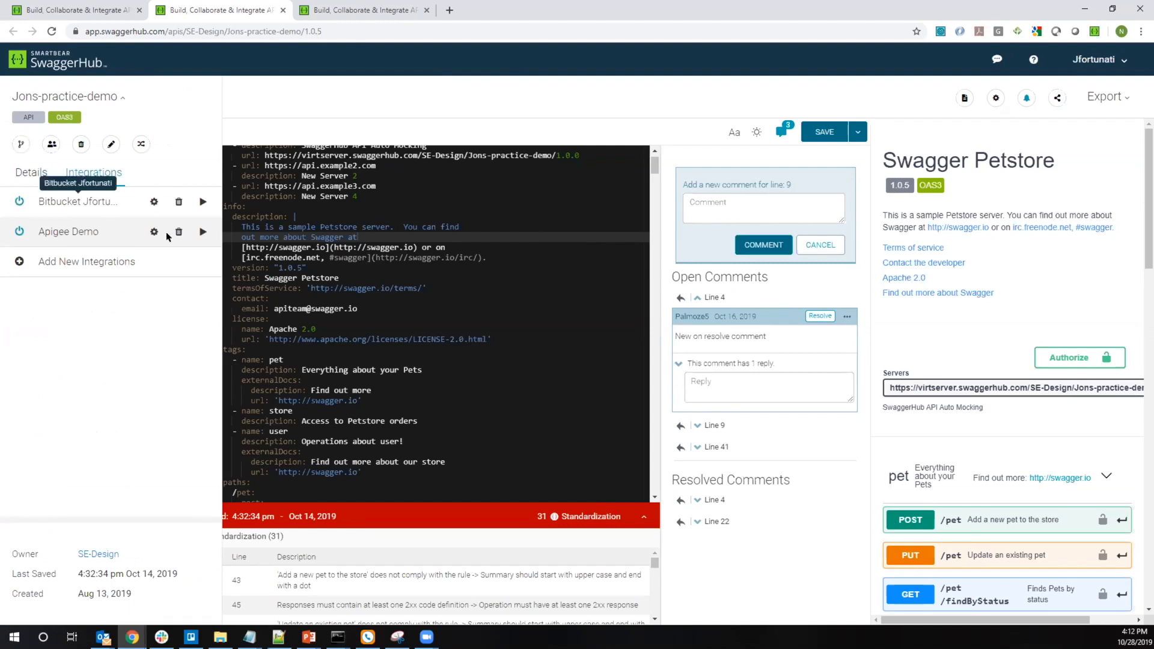
left_click(63, 265)
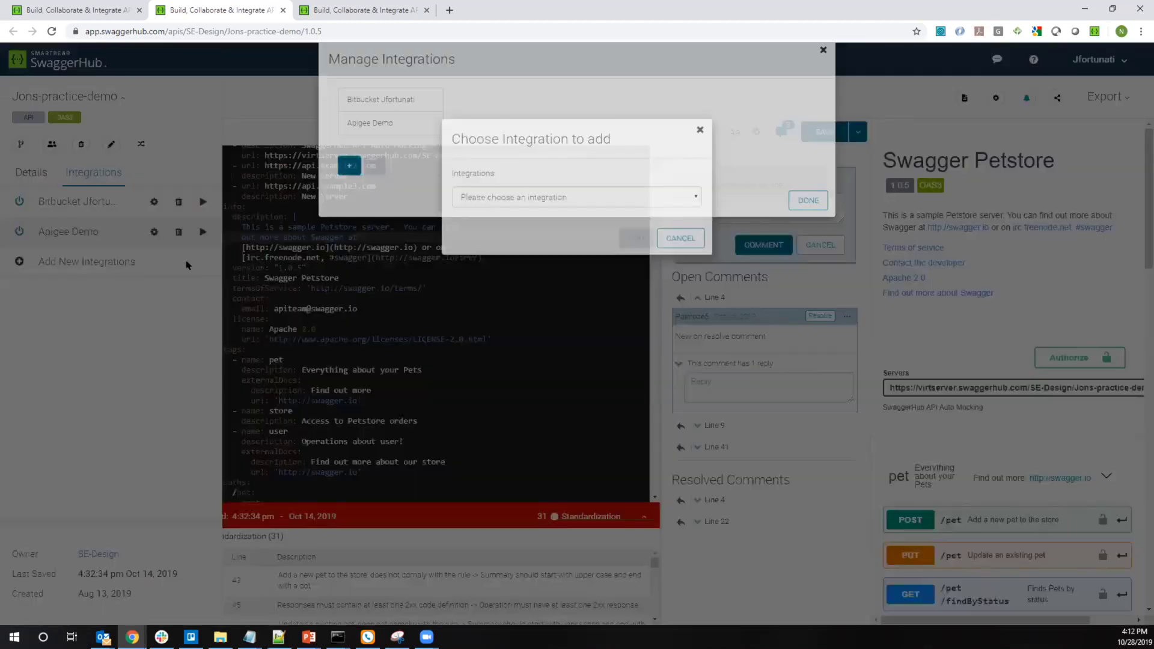
left_click(665, 218)
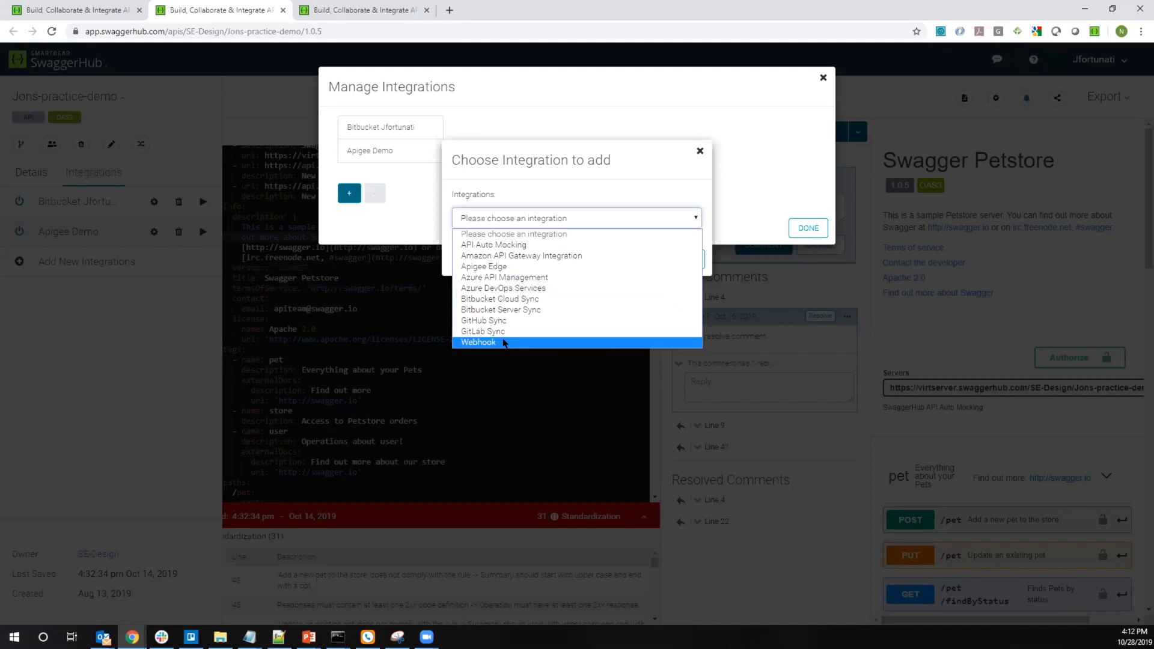
left_click(775, 161)
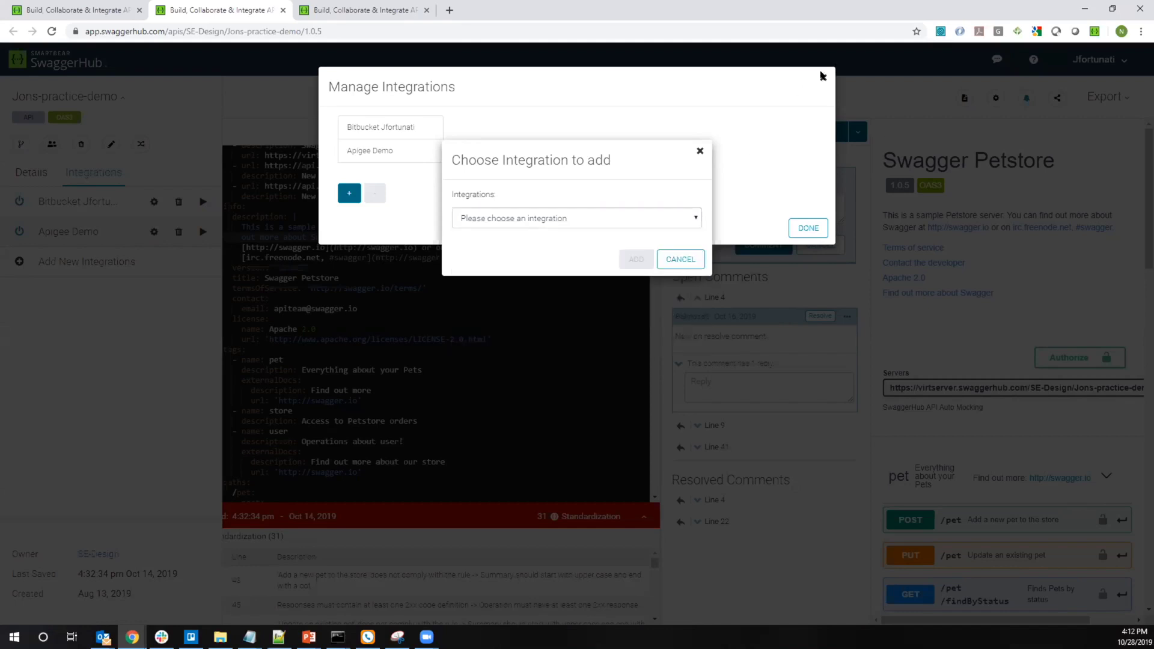
left_click(823, 82)
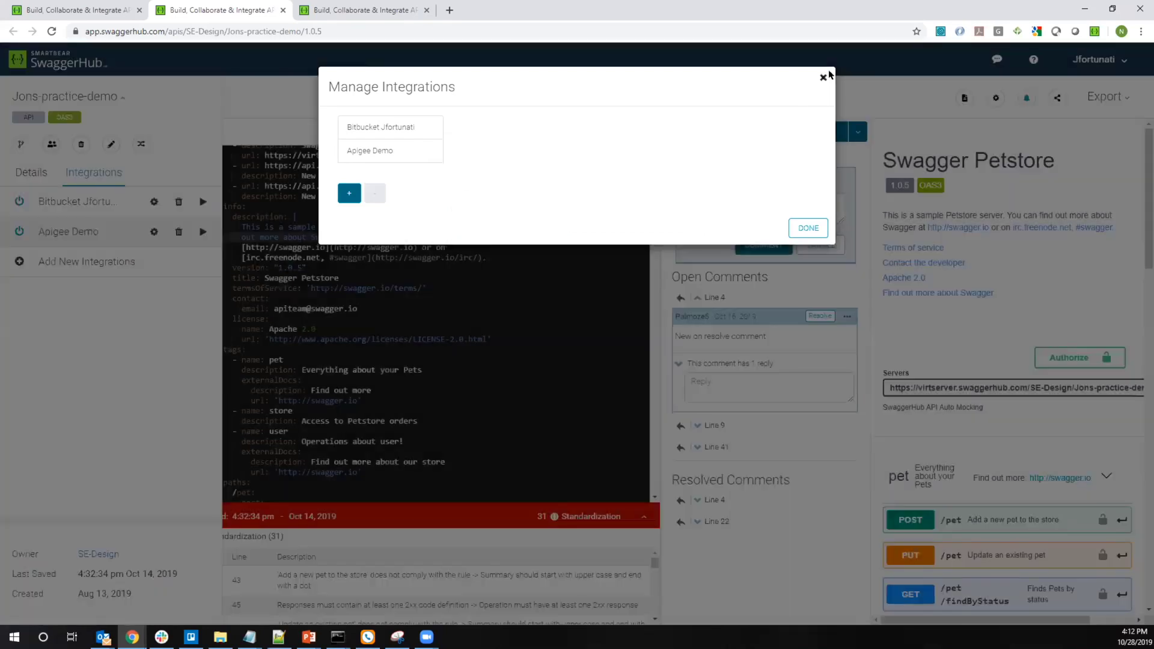
left_click(826, 77)
Examine the API's export options for server stubs, documentation and API download, and close them without exporting
left_click(1122, 100)
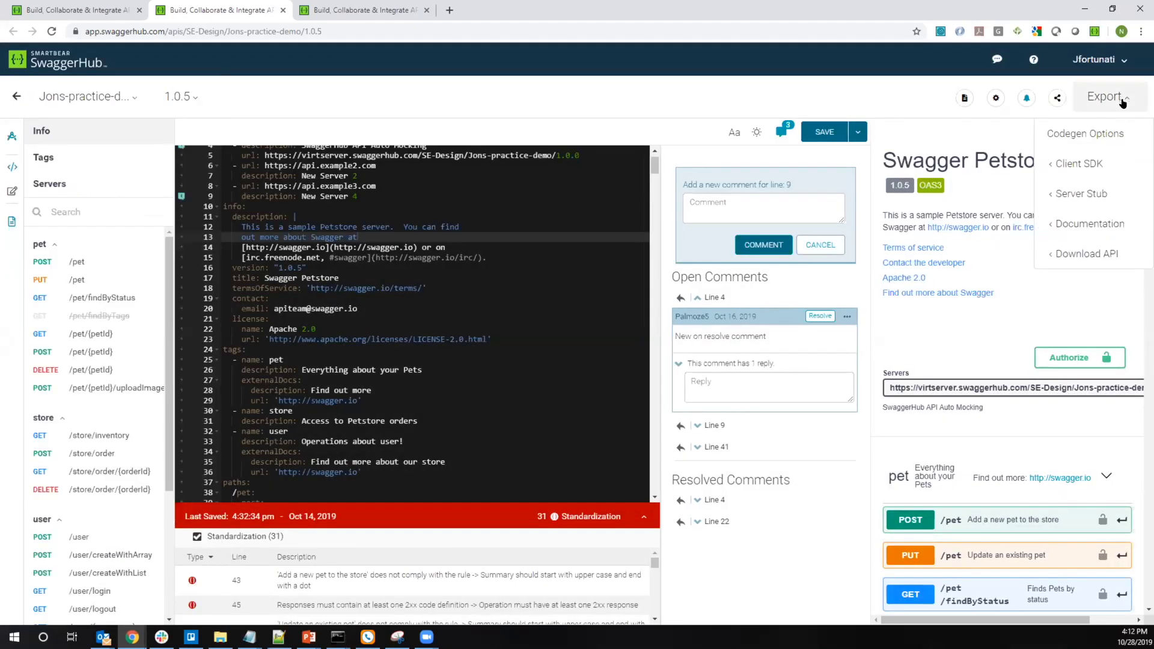
mouse_move(1120, 161)
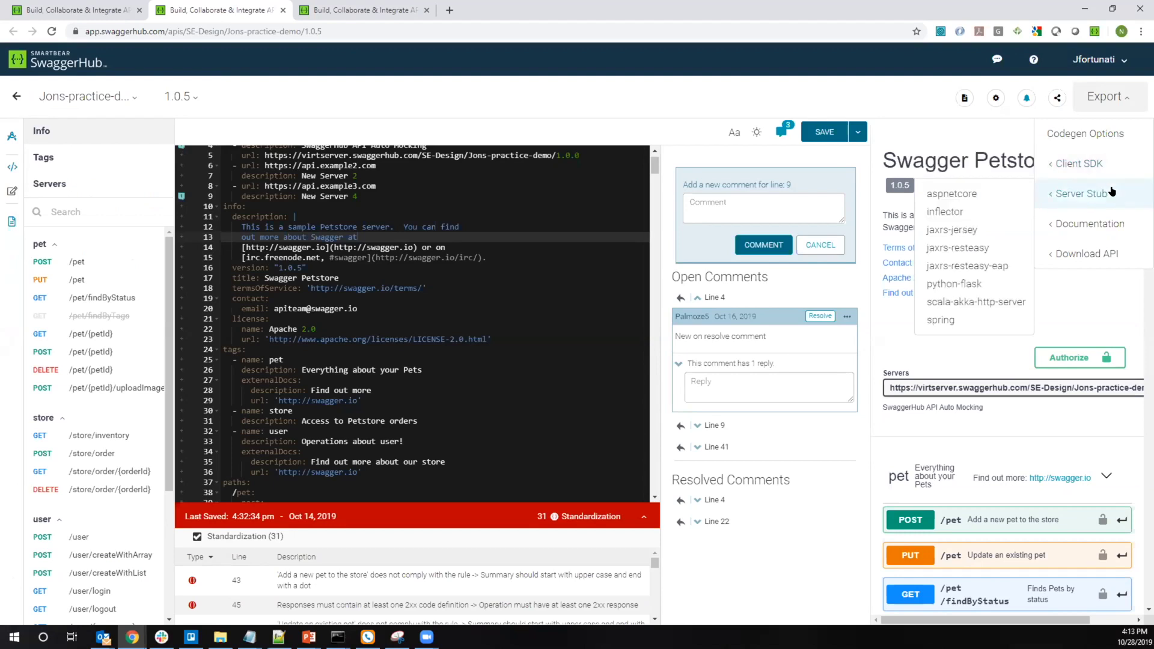
mouse_move(1093, 255)
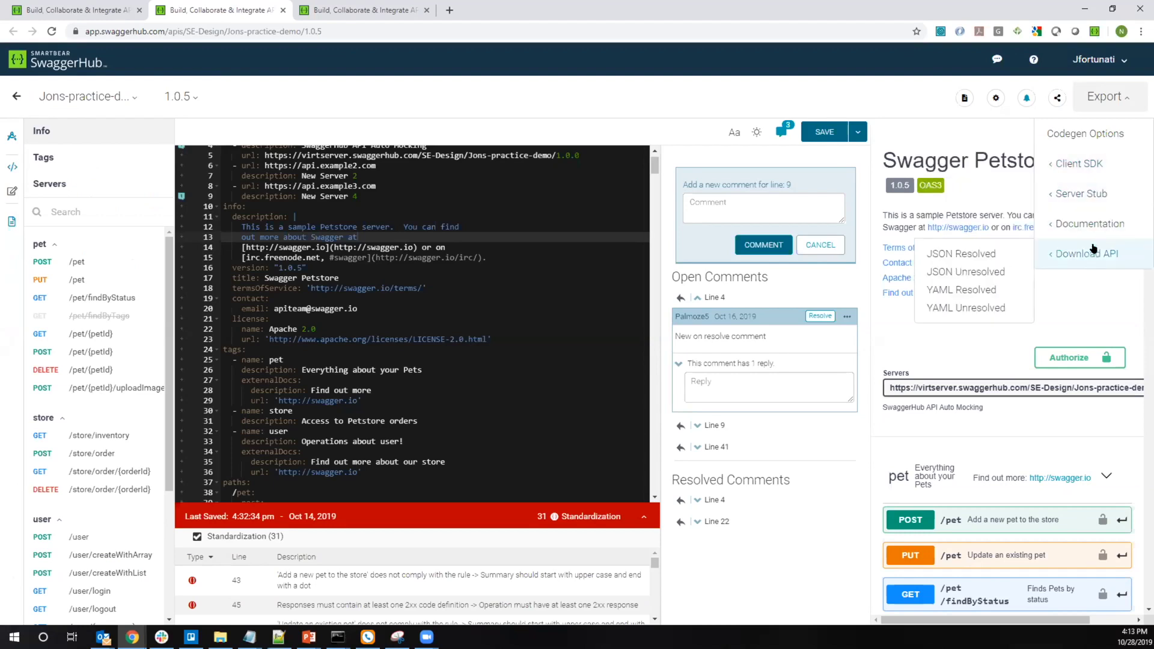
mouse_move(1093, 226)
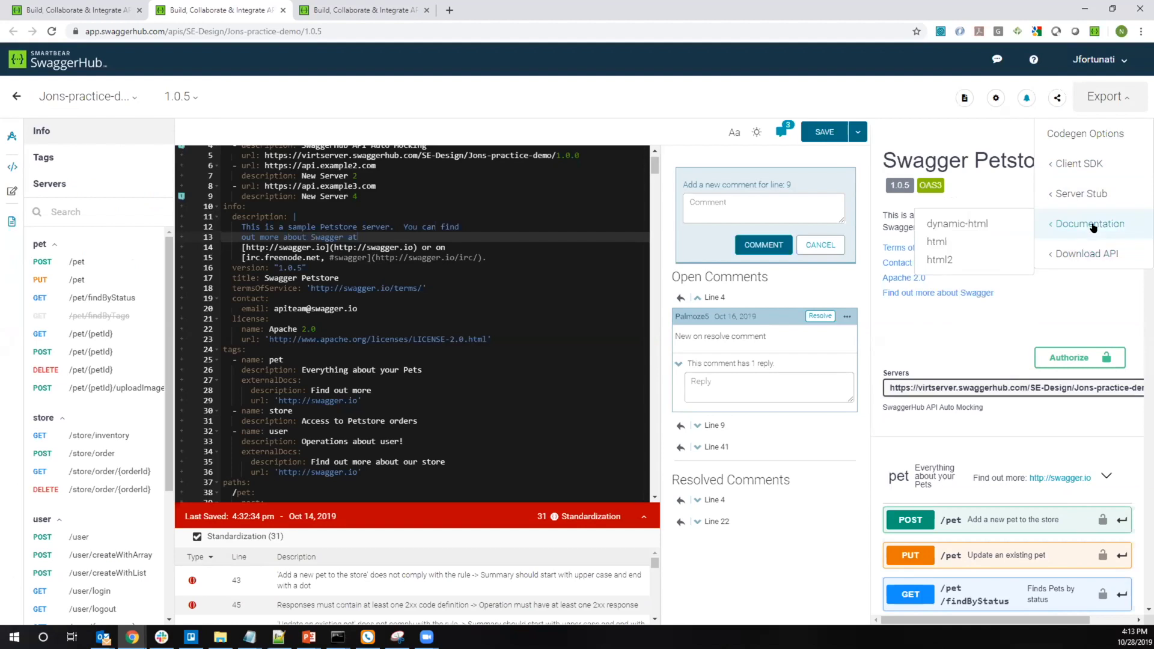
left_click(620, 93)
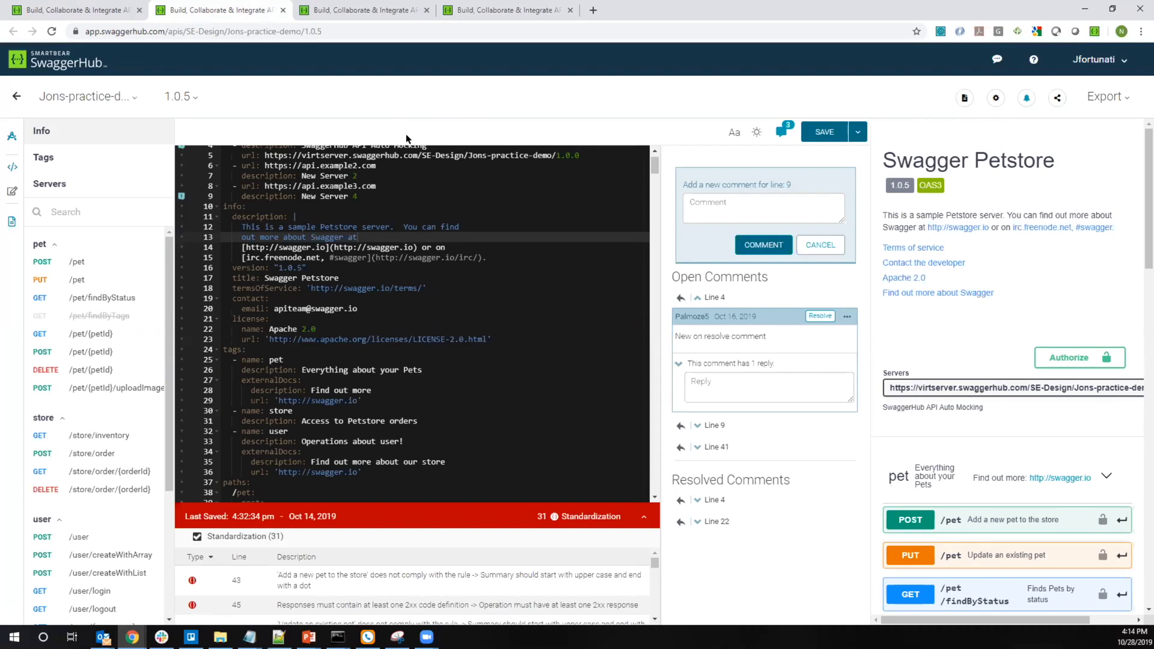
Switch to the Petstore practice API's documentation page and expand the GET /pet/findByStatus operation
left_click(451, 9)
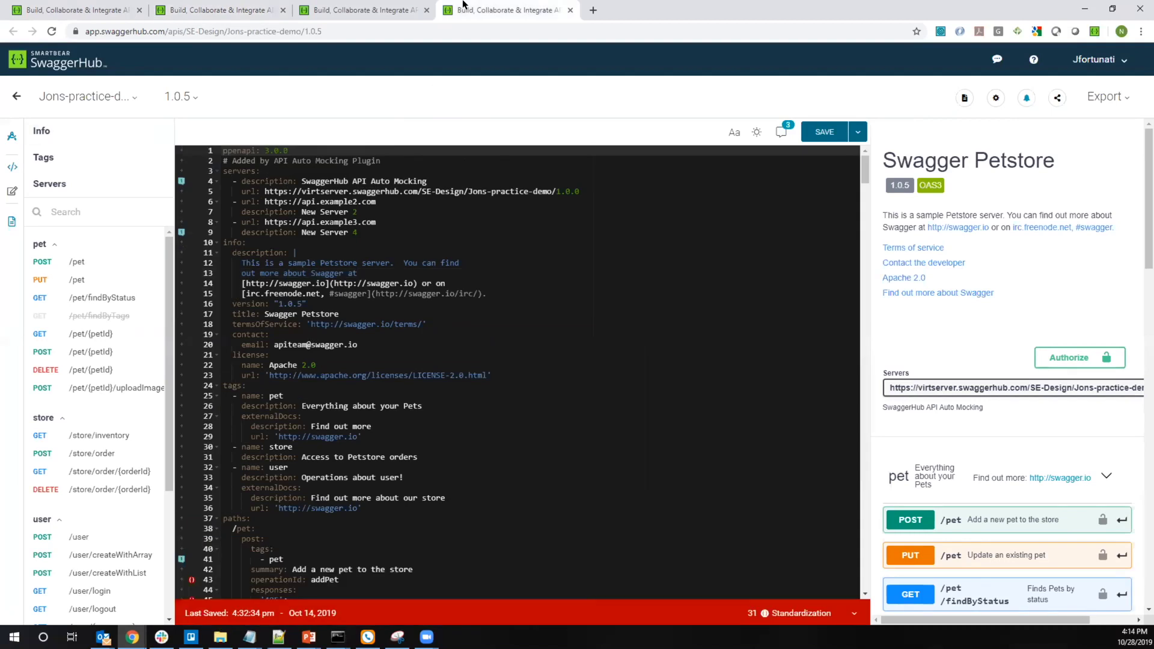
left_click(396, 4)
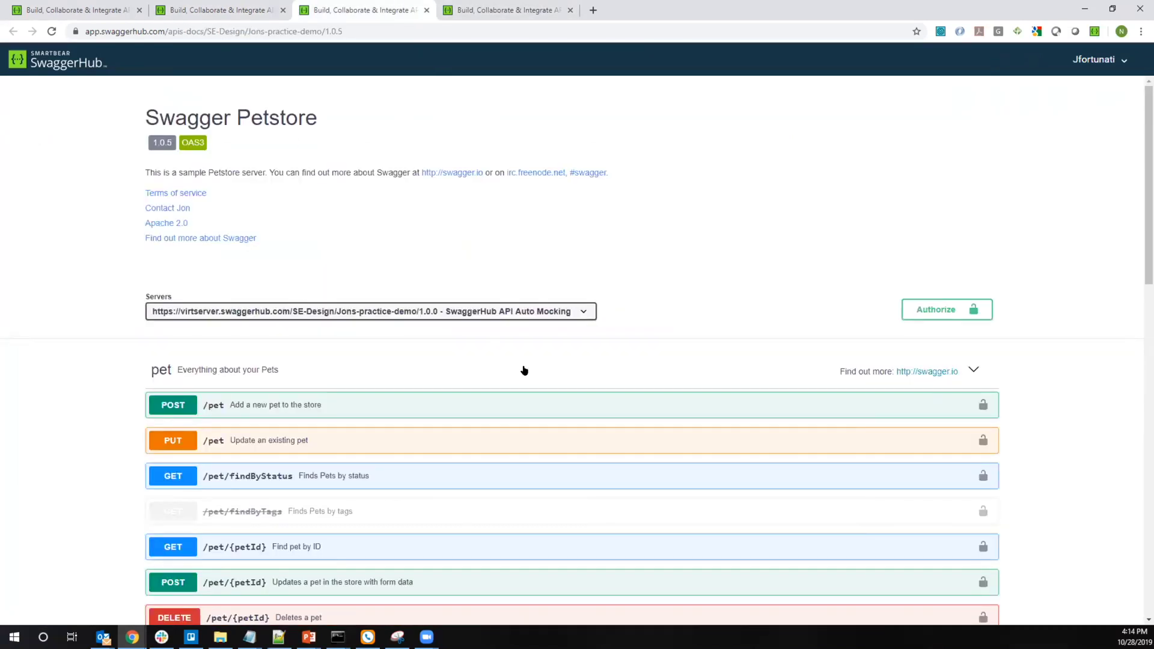
key("ctrl+2")
left_click_drag(413, 293, 471, 202)
scroll(361, 237, "down", 5)
left_click(370, 178)
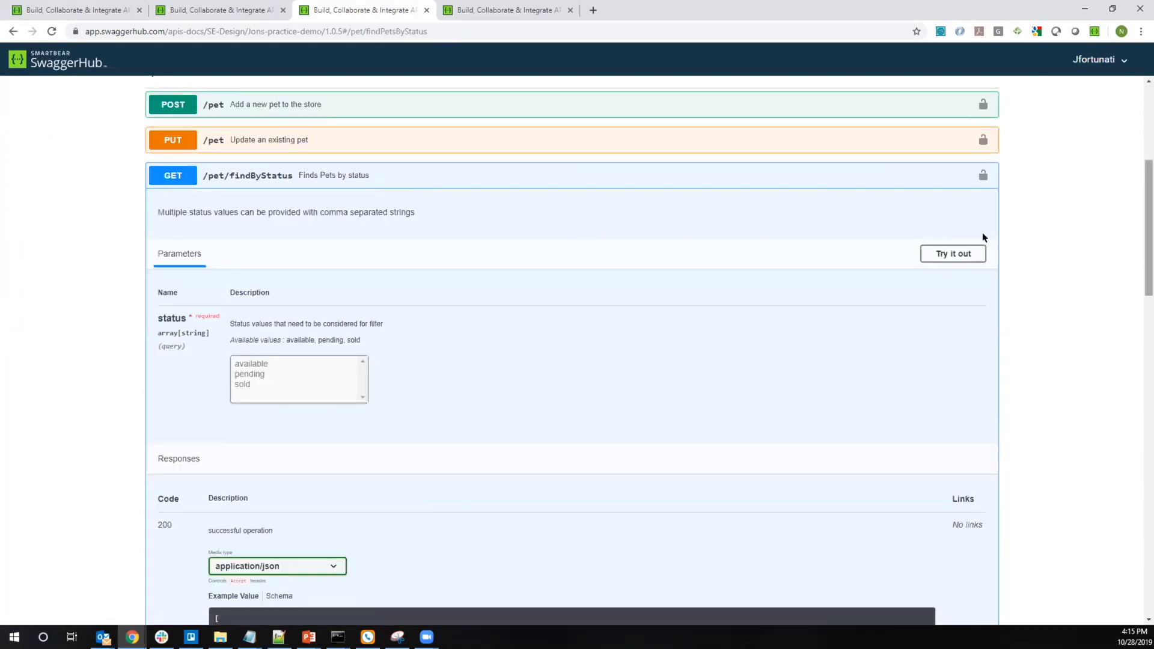
Try out the findByStatus operation with the status pending, execute it and examine the server response
left_click(958, 253)
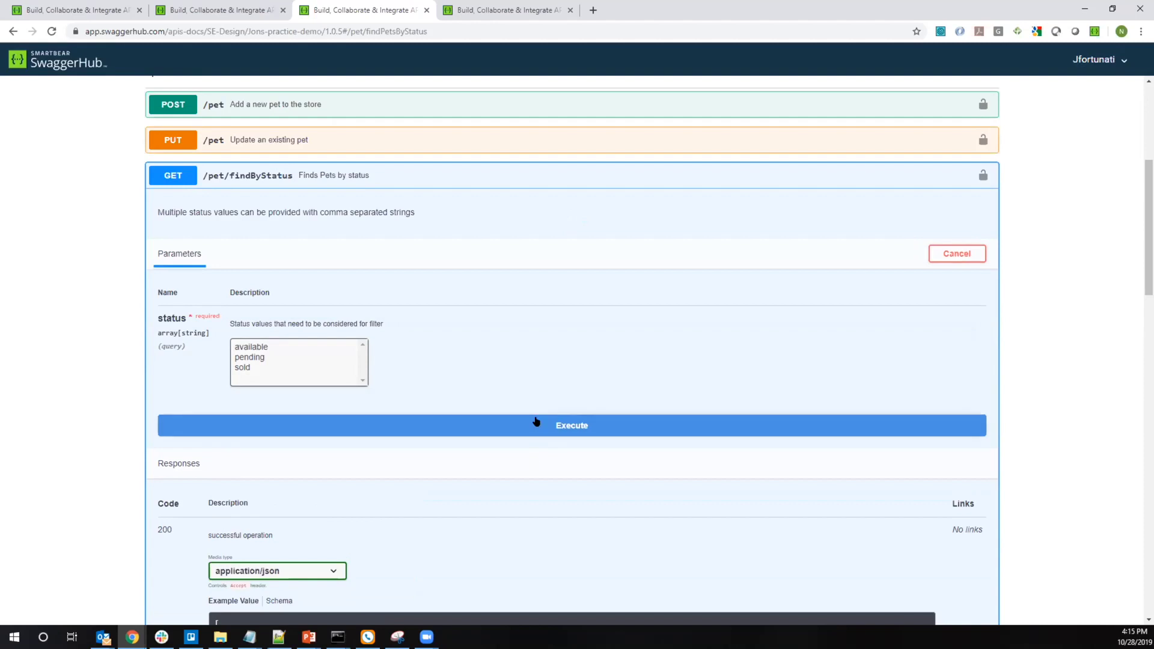
left_click(263, 357)
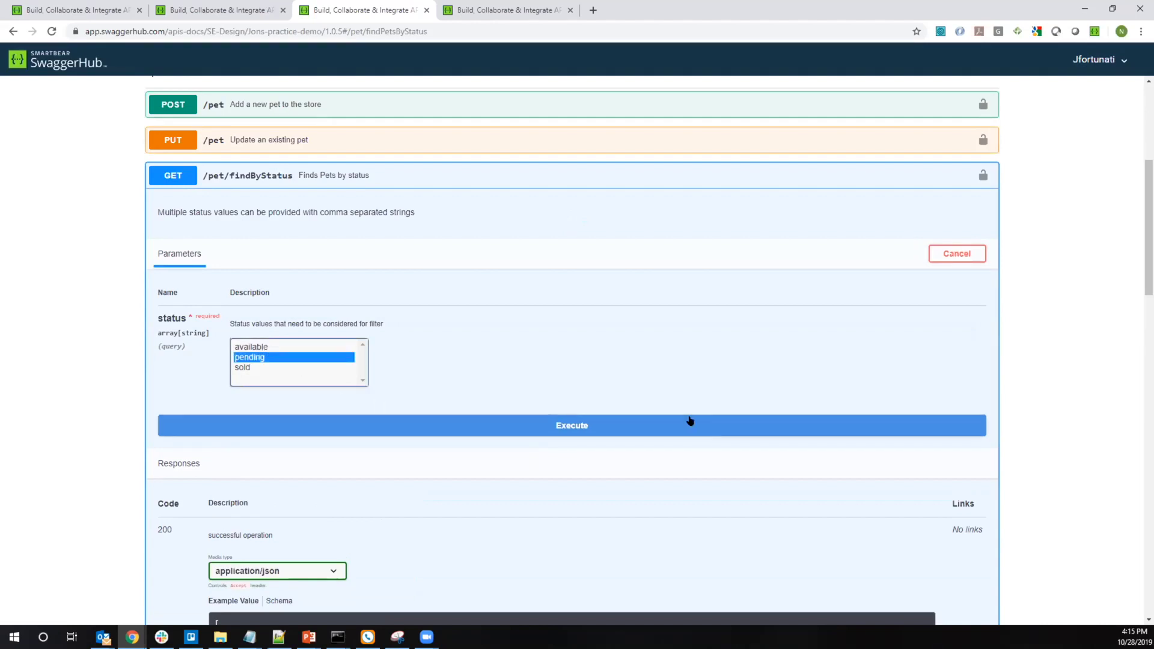
left_click(536, 429)
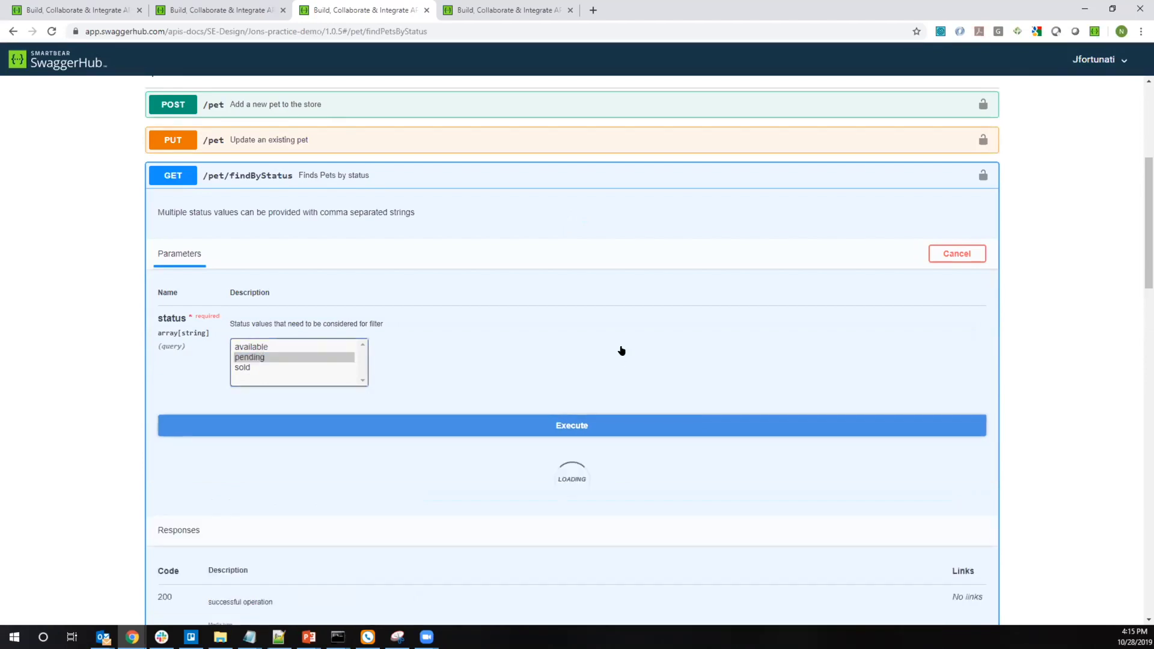
scroll(623, 346, "down", 7)
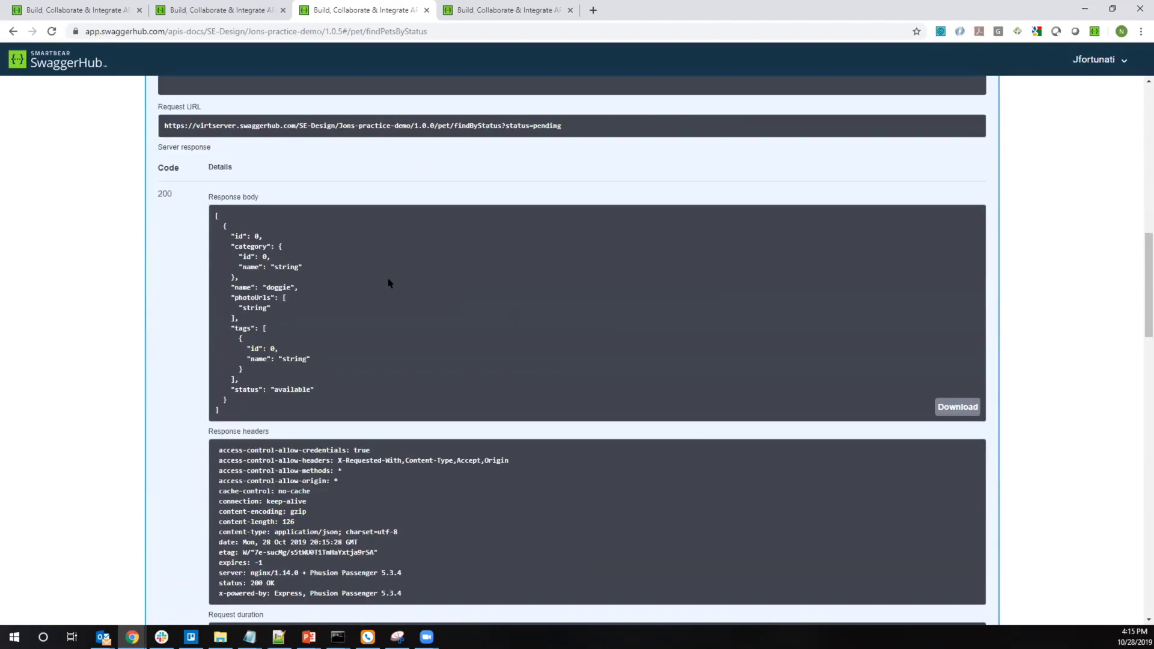
key("ctrl+2")
left_click_drag(308, 230, 389, 145)
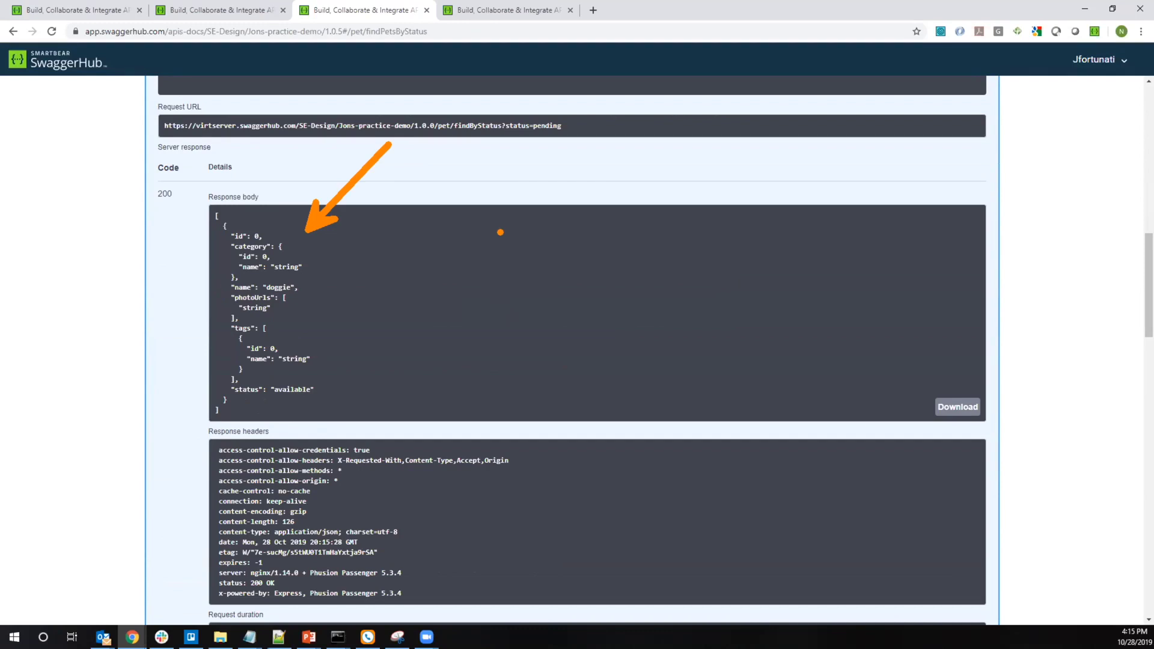
key("Escape")
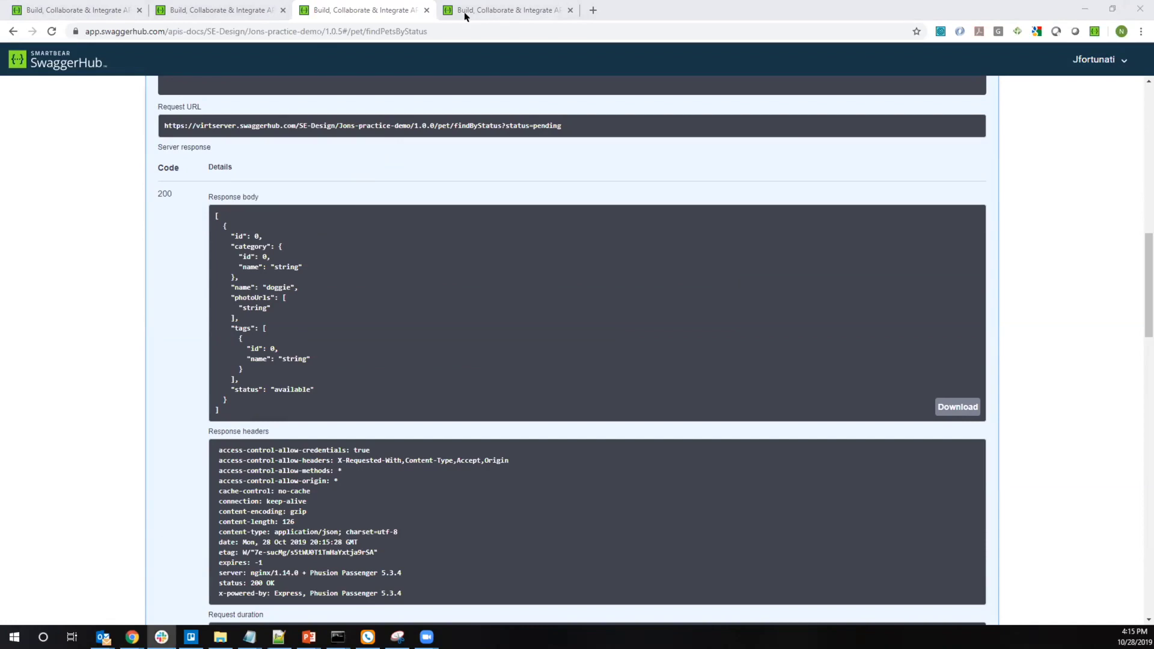
Open the bookmarked domains example API HR1.0.0 in a new browser tab and examine the inline response schemas in version 1.0.0
left_click(593, 9)
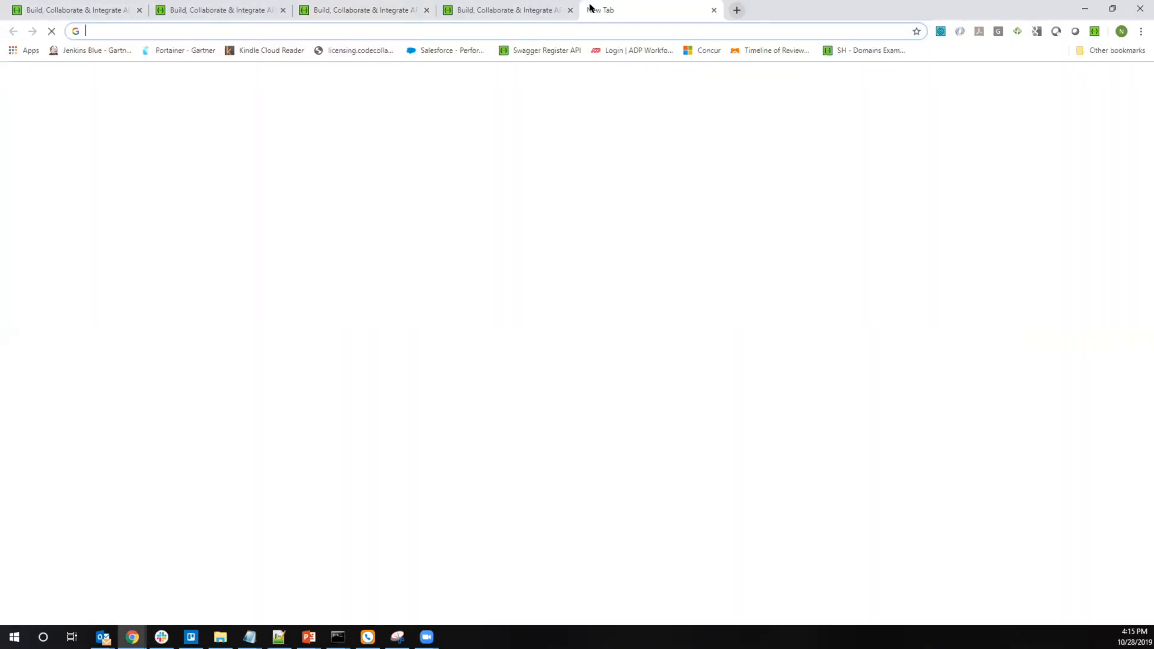
left_click(859, 52)
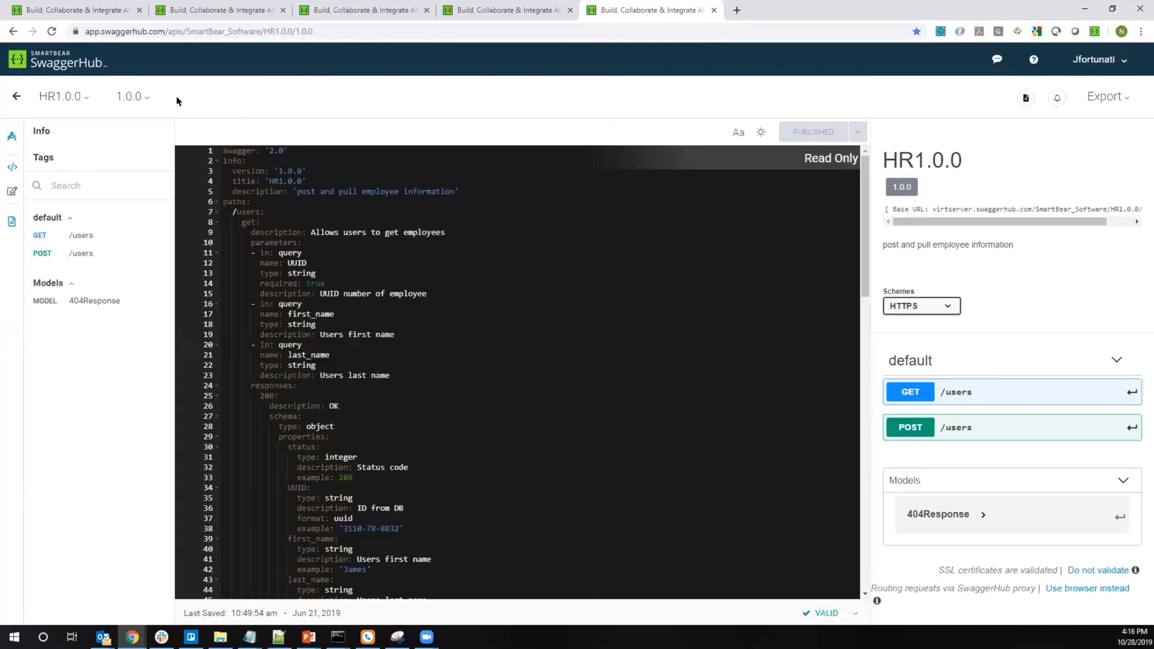
left_click(127, 96)
left_click(600, 101)
scroll(354, 248, "down", 3)
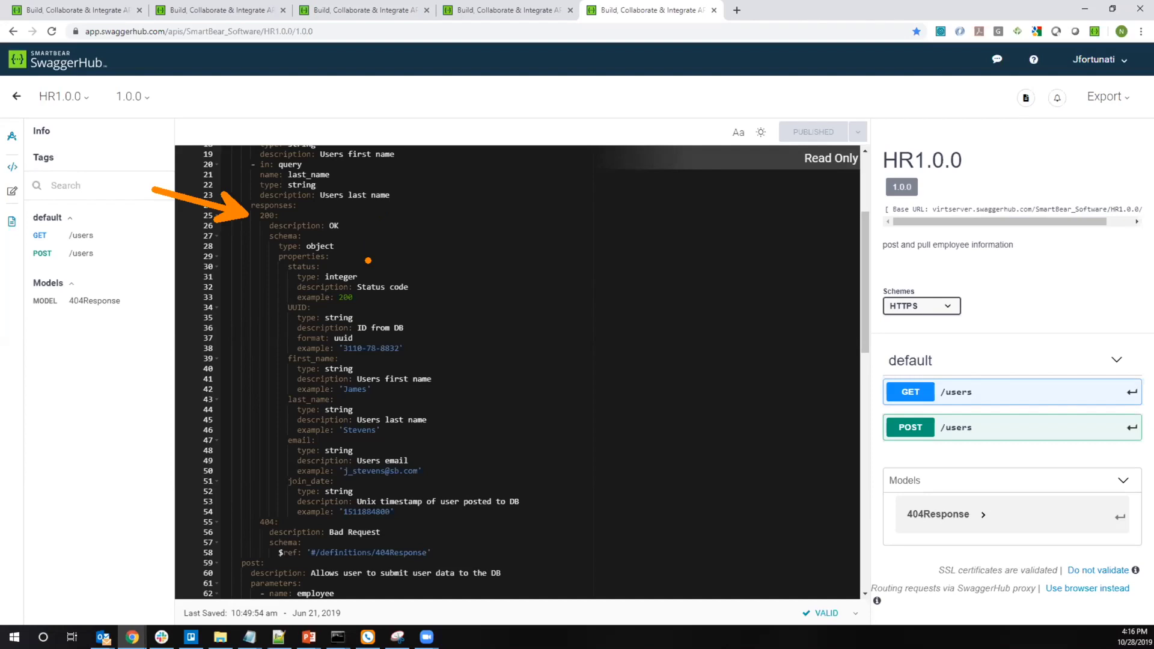
Switch the HR1.0.0 API to version 1.5.0 and examine the domain references in its 200 and 404 responses
left_click(148, 95)
left_click(178, 158)
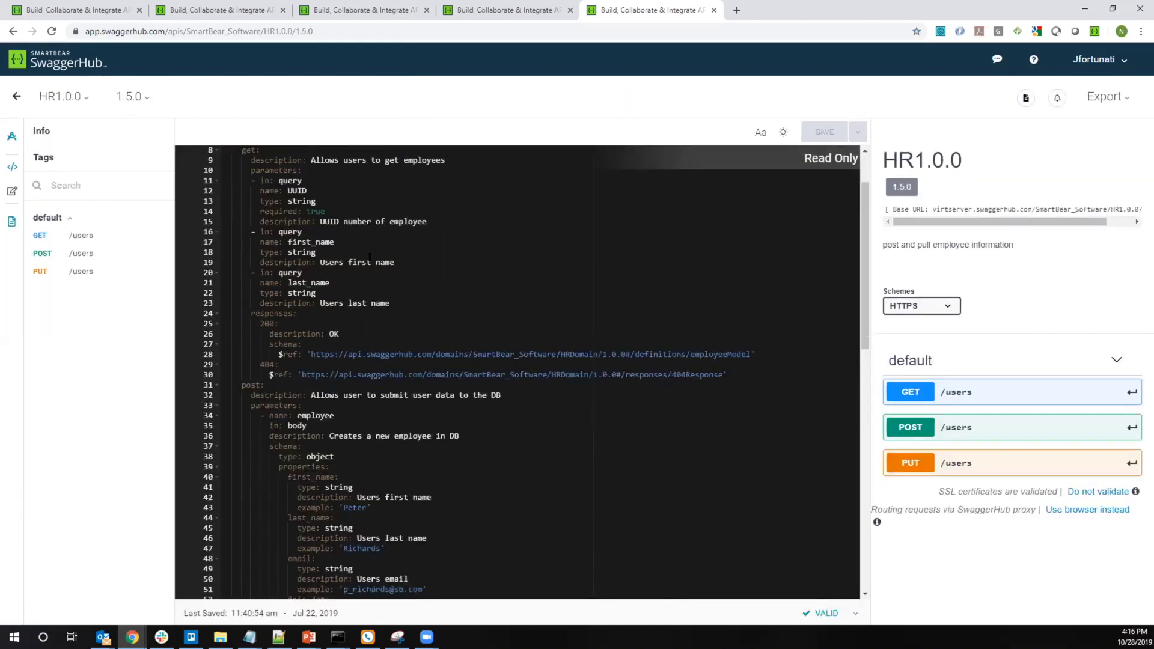
scroll(370, 257, "down", 1)
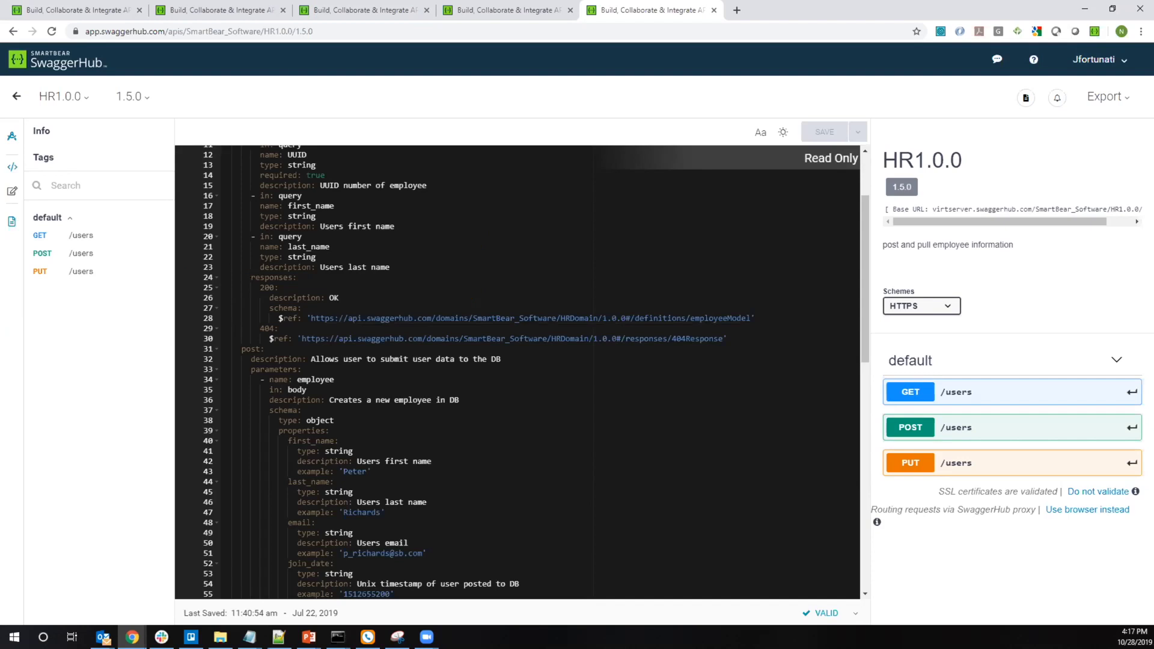
key("alt+Tab")
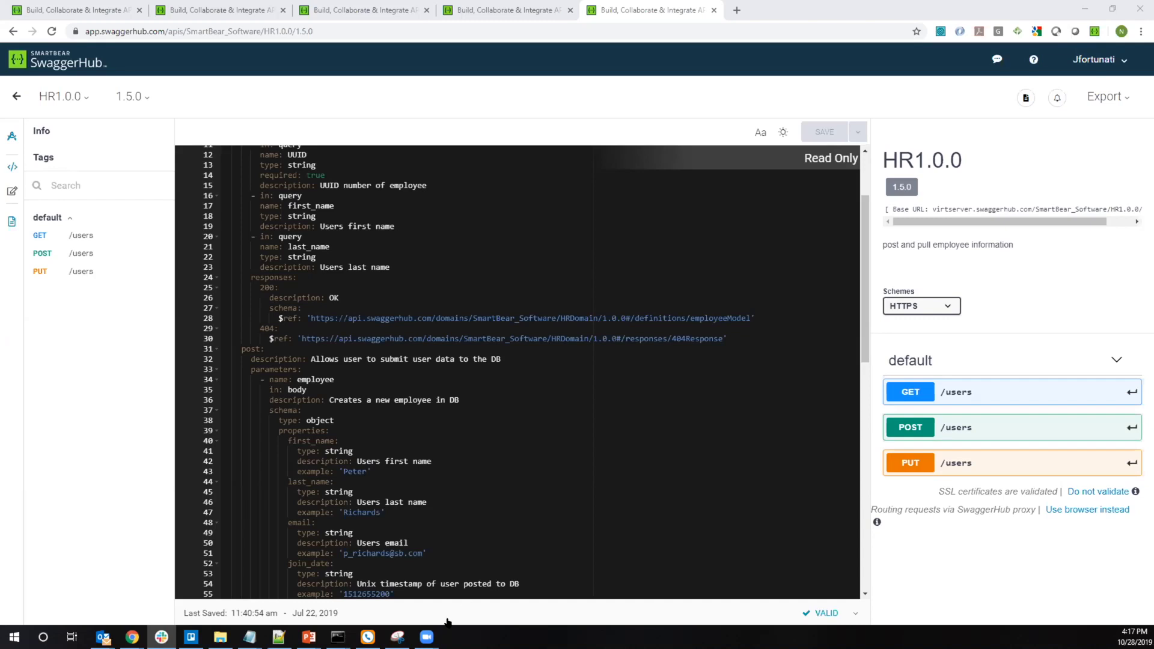
mouse_move(435, 640)
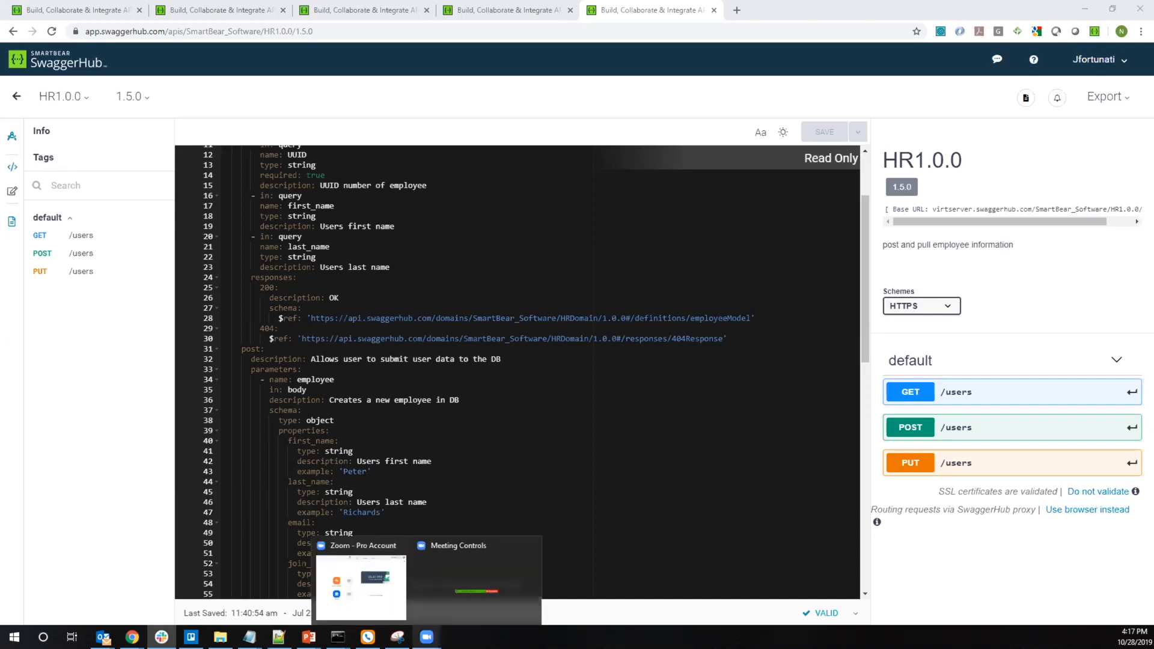